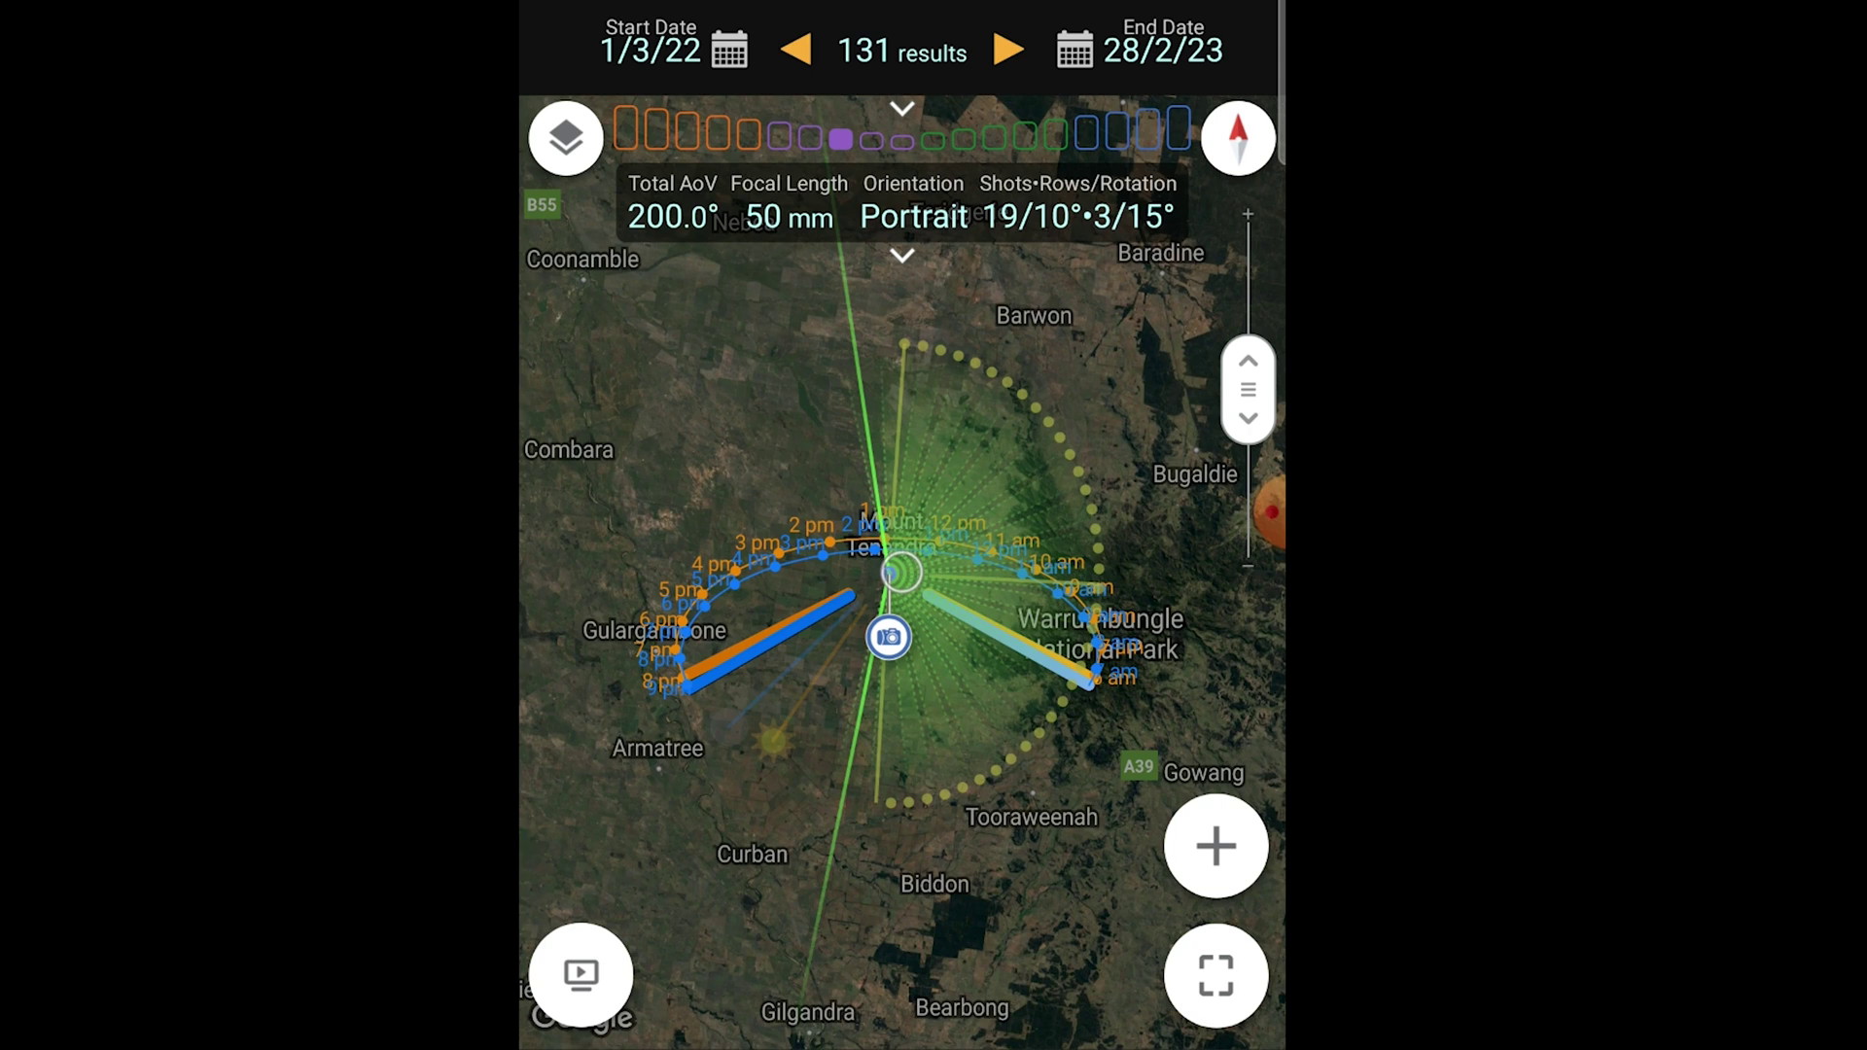
Preview the panorama plan in PlanIt Pro's VR viewfinder from the speed-dial menu
click(1215, 975)
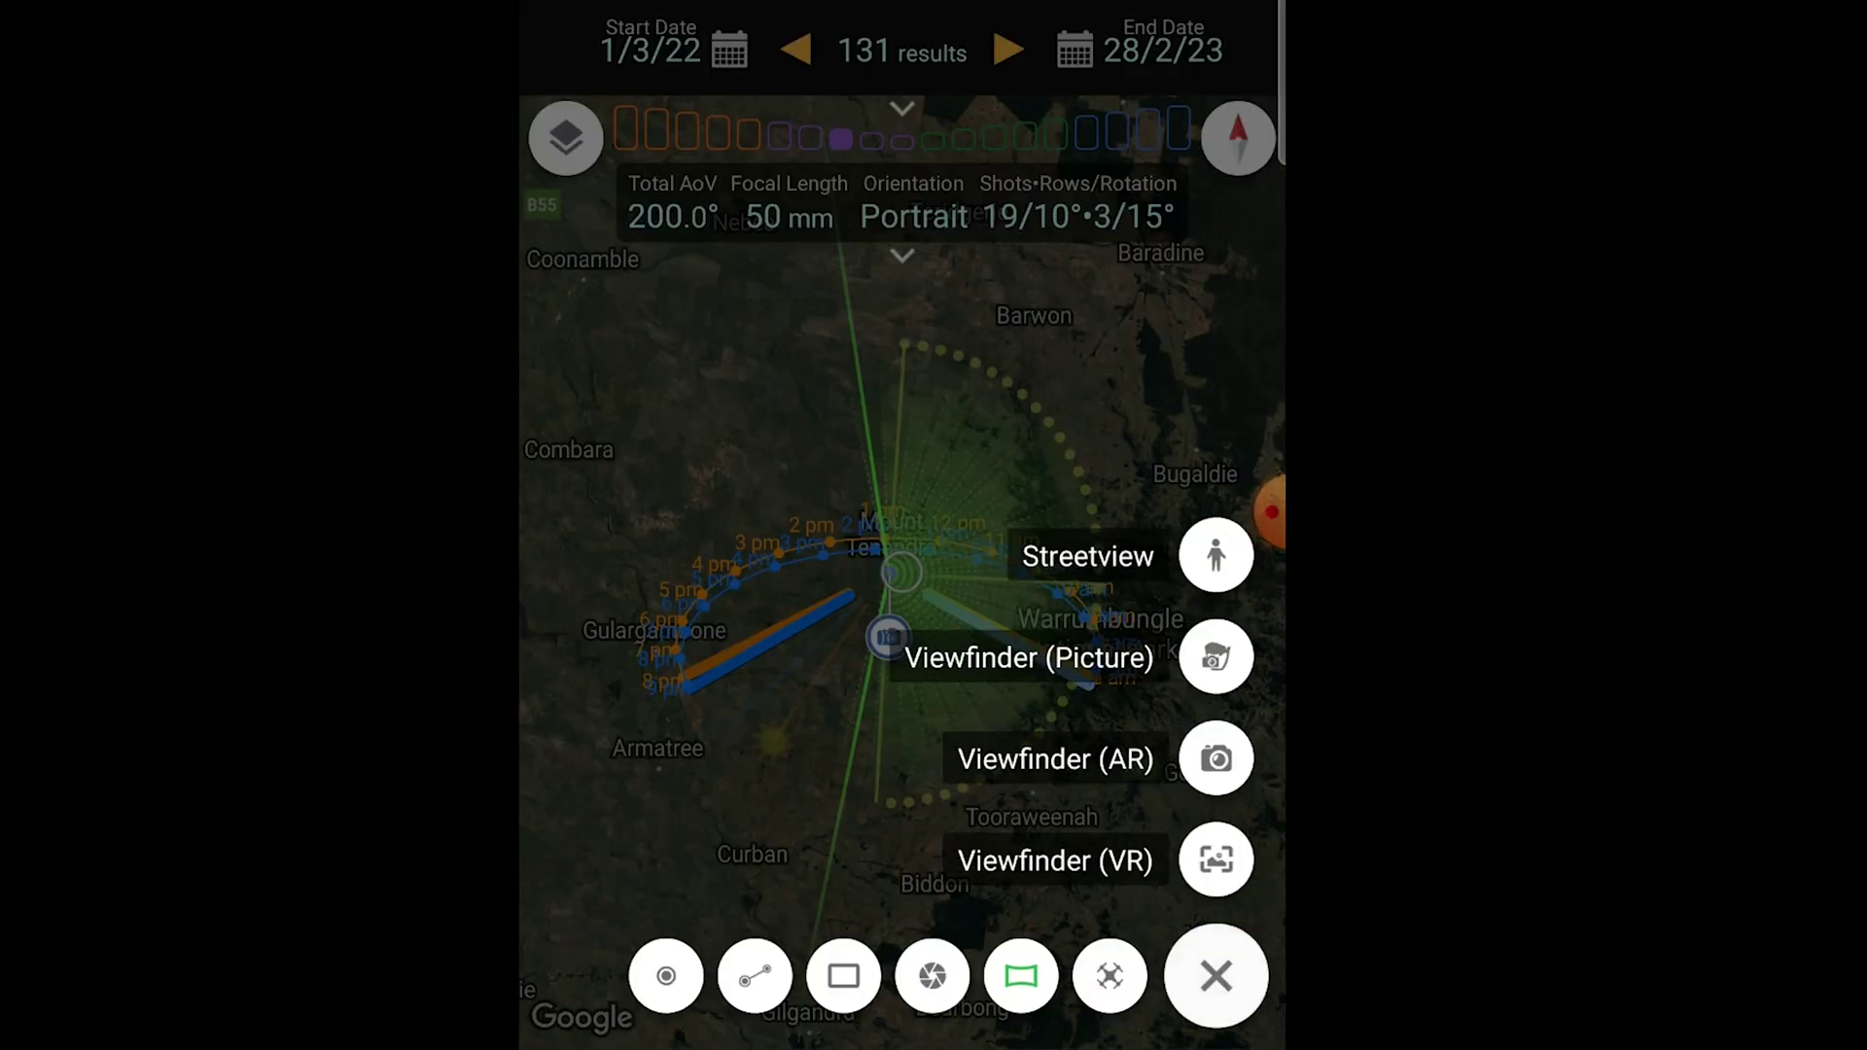
click(1215, 860)
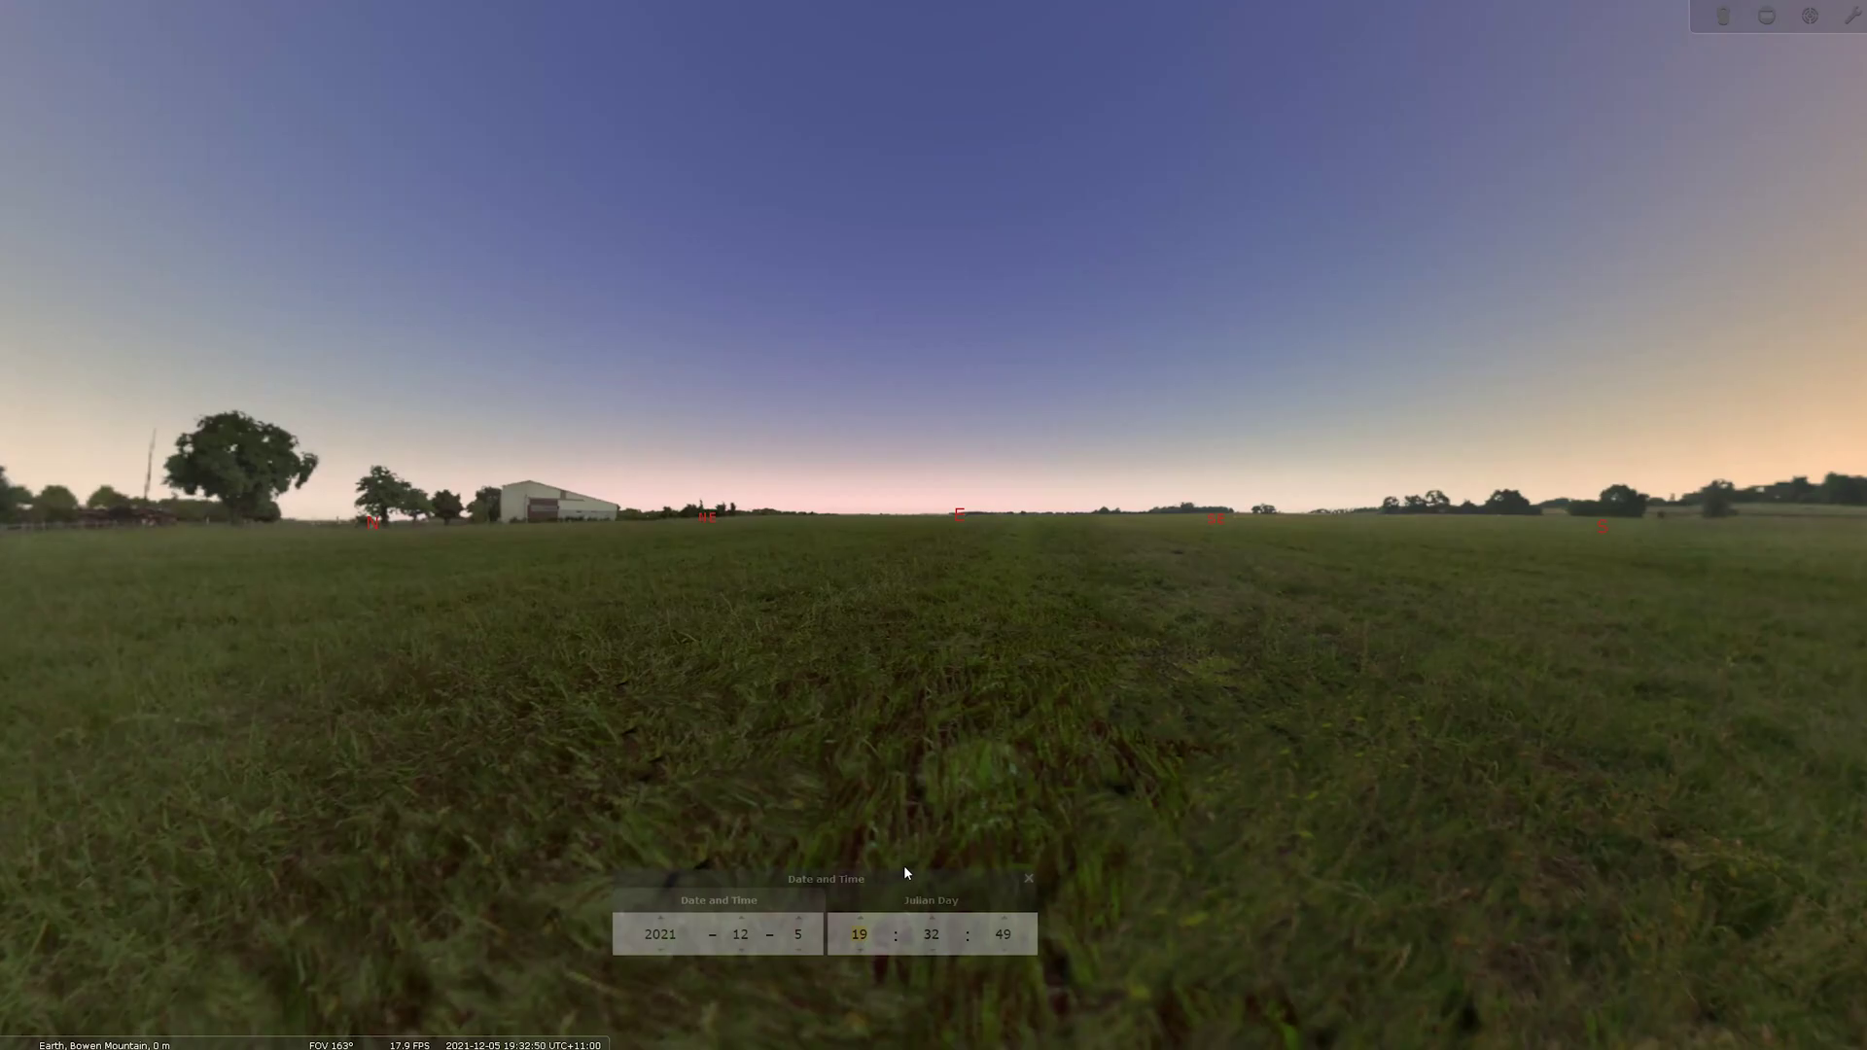
Advance the clock hour by hour from 19:32 on 5 December to about 00:33 on 6 December
click(860, 918)
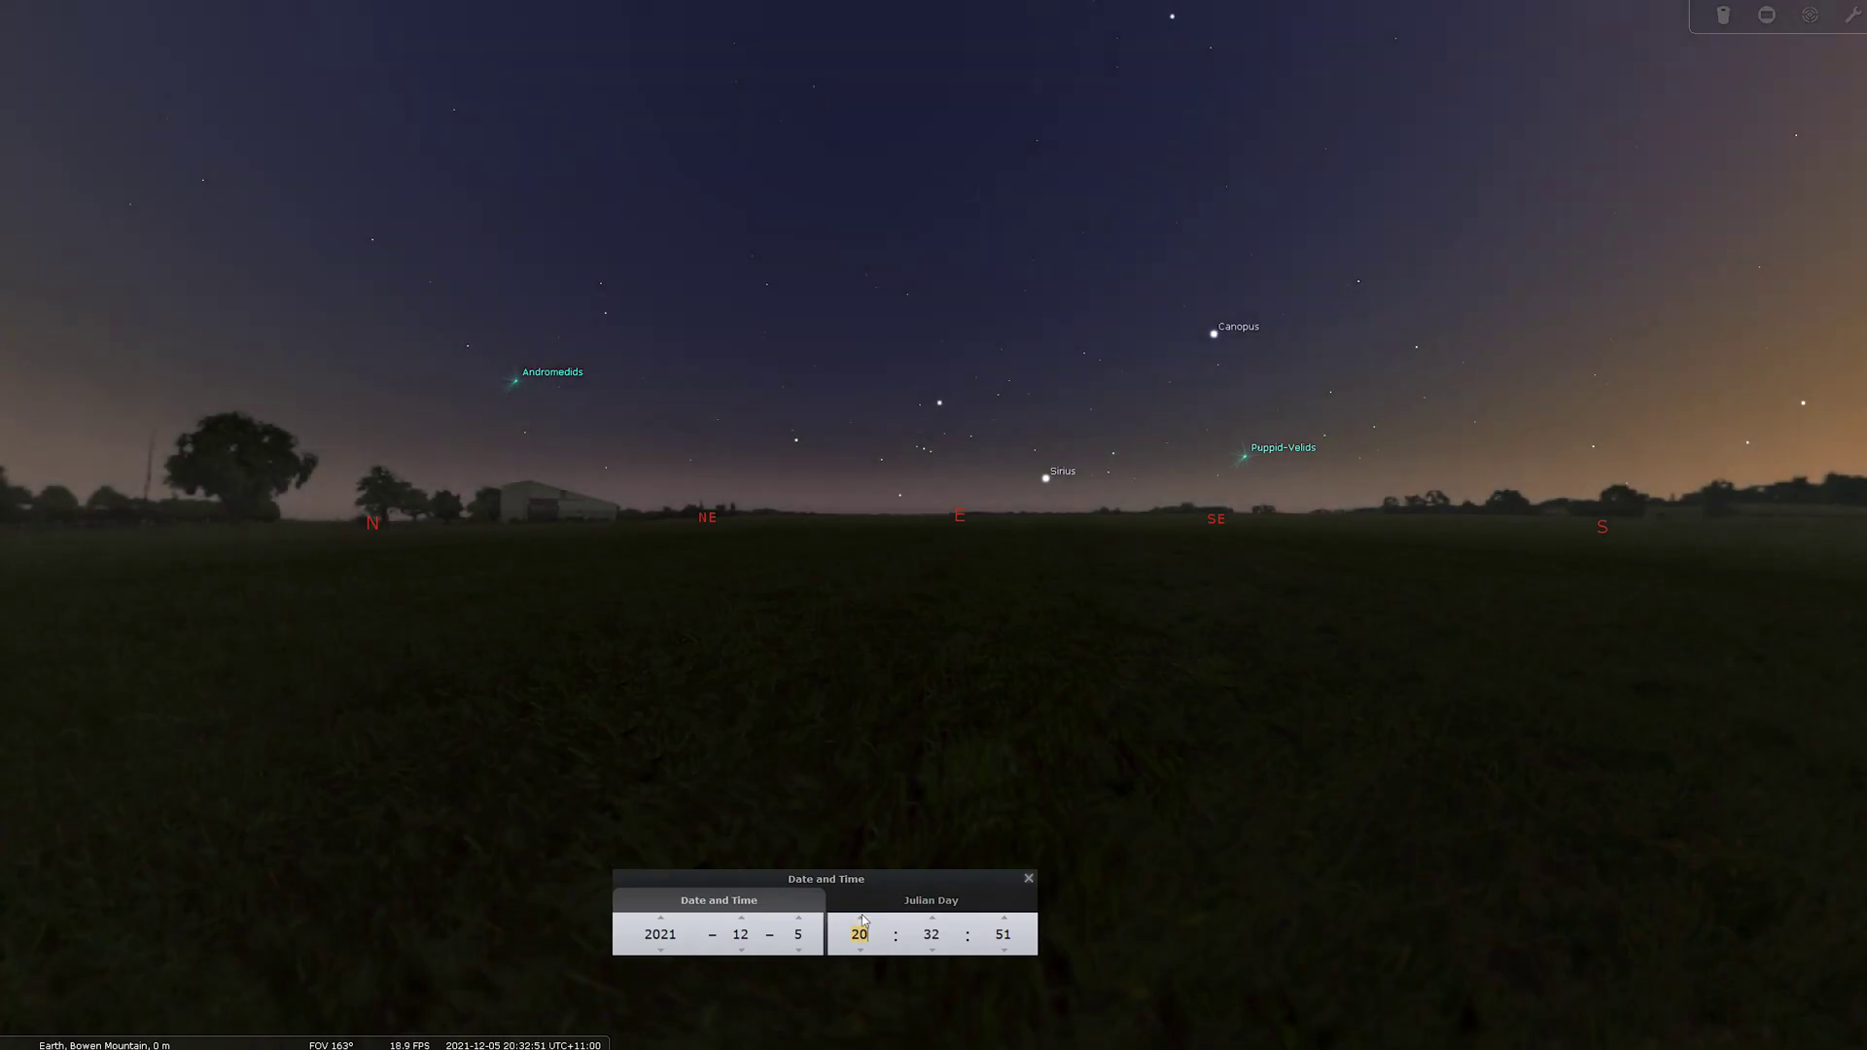
click(861, 918)
click(860, 918)
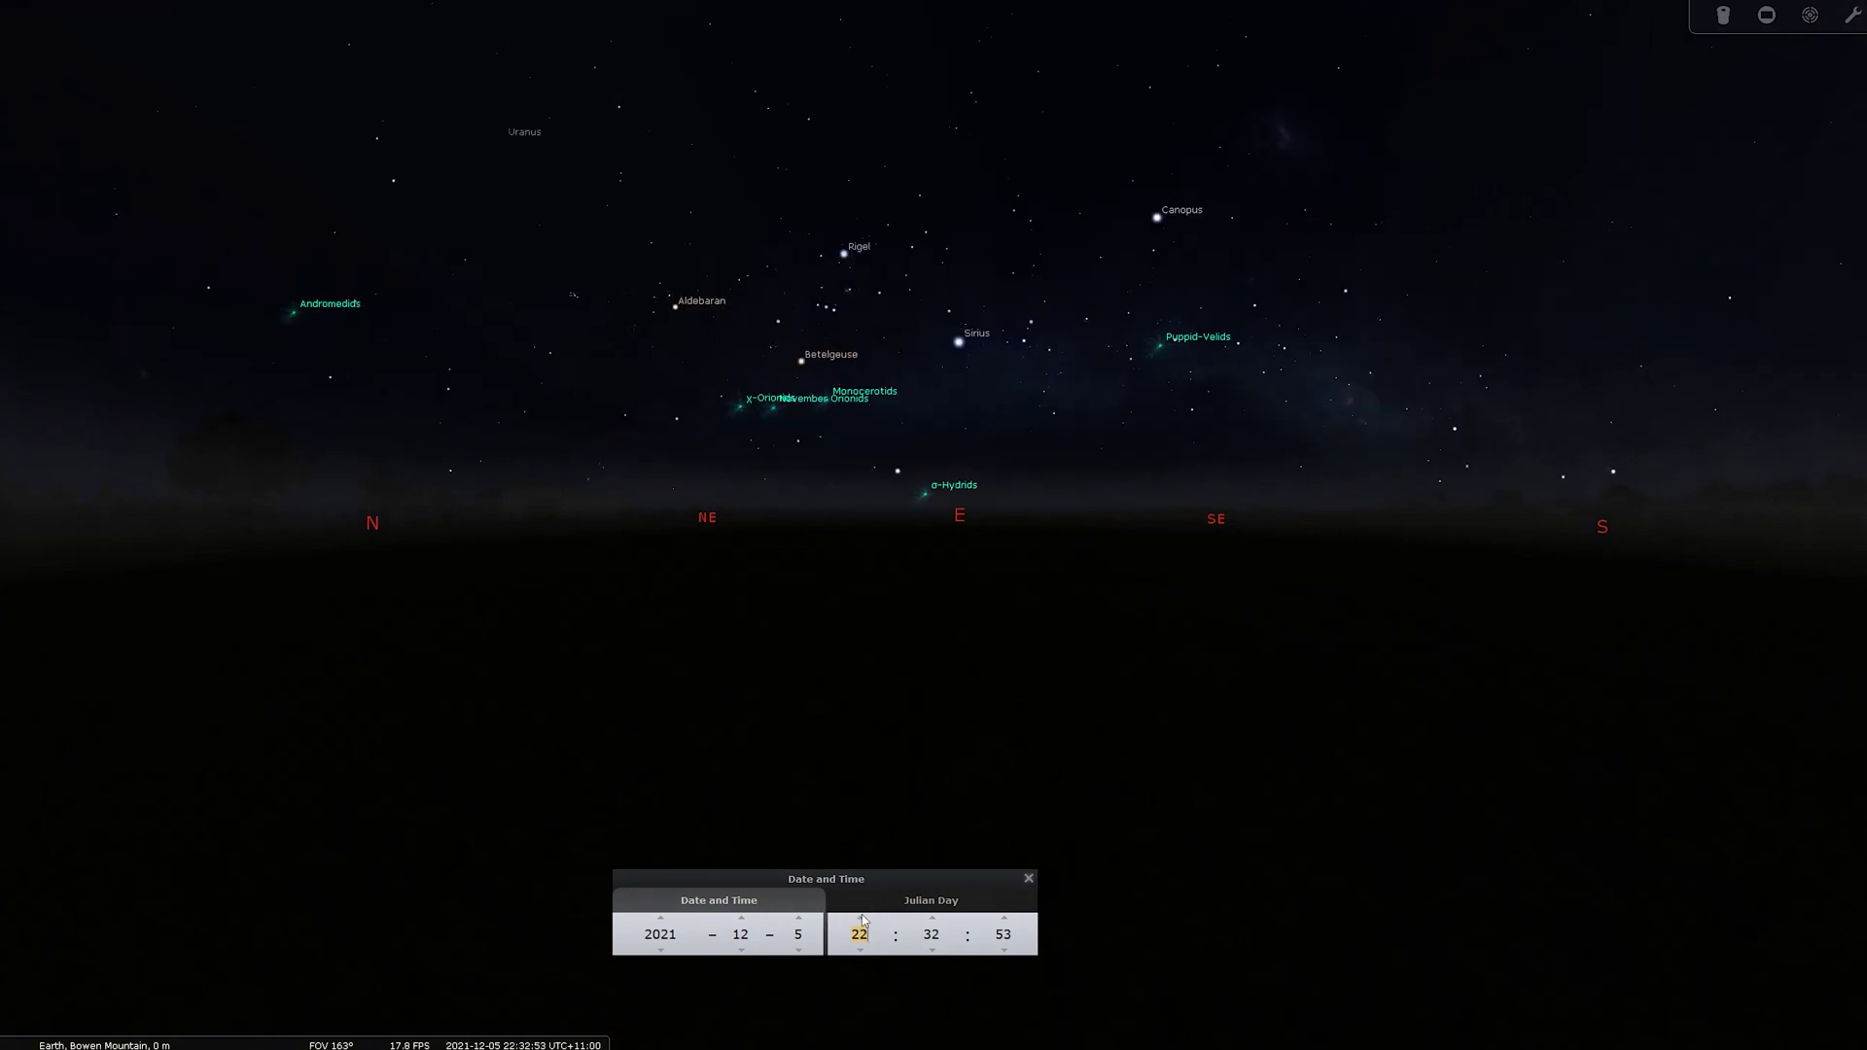
click(861, 918)
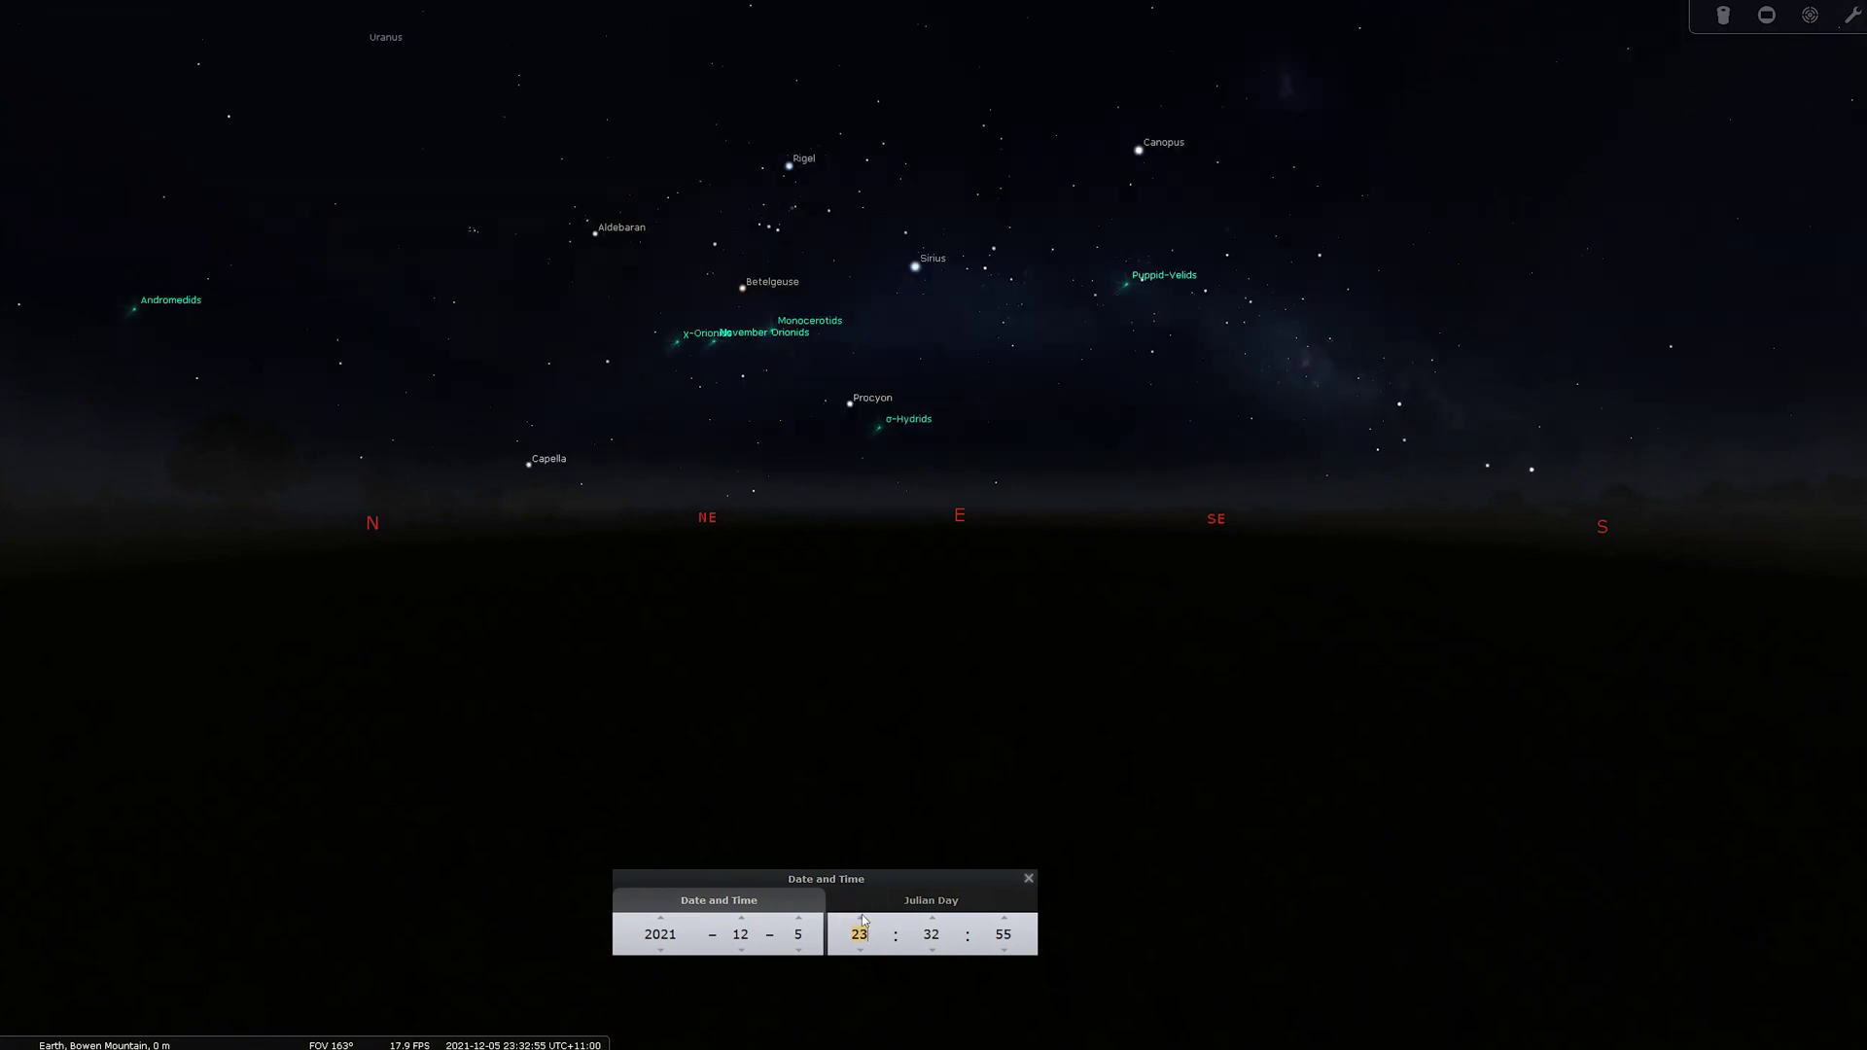
click(860, 918)
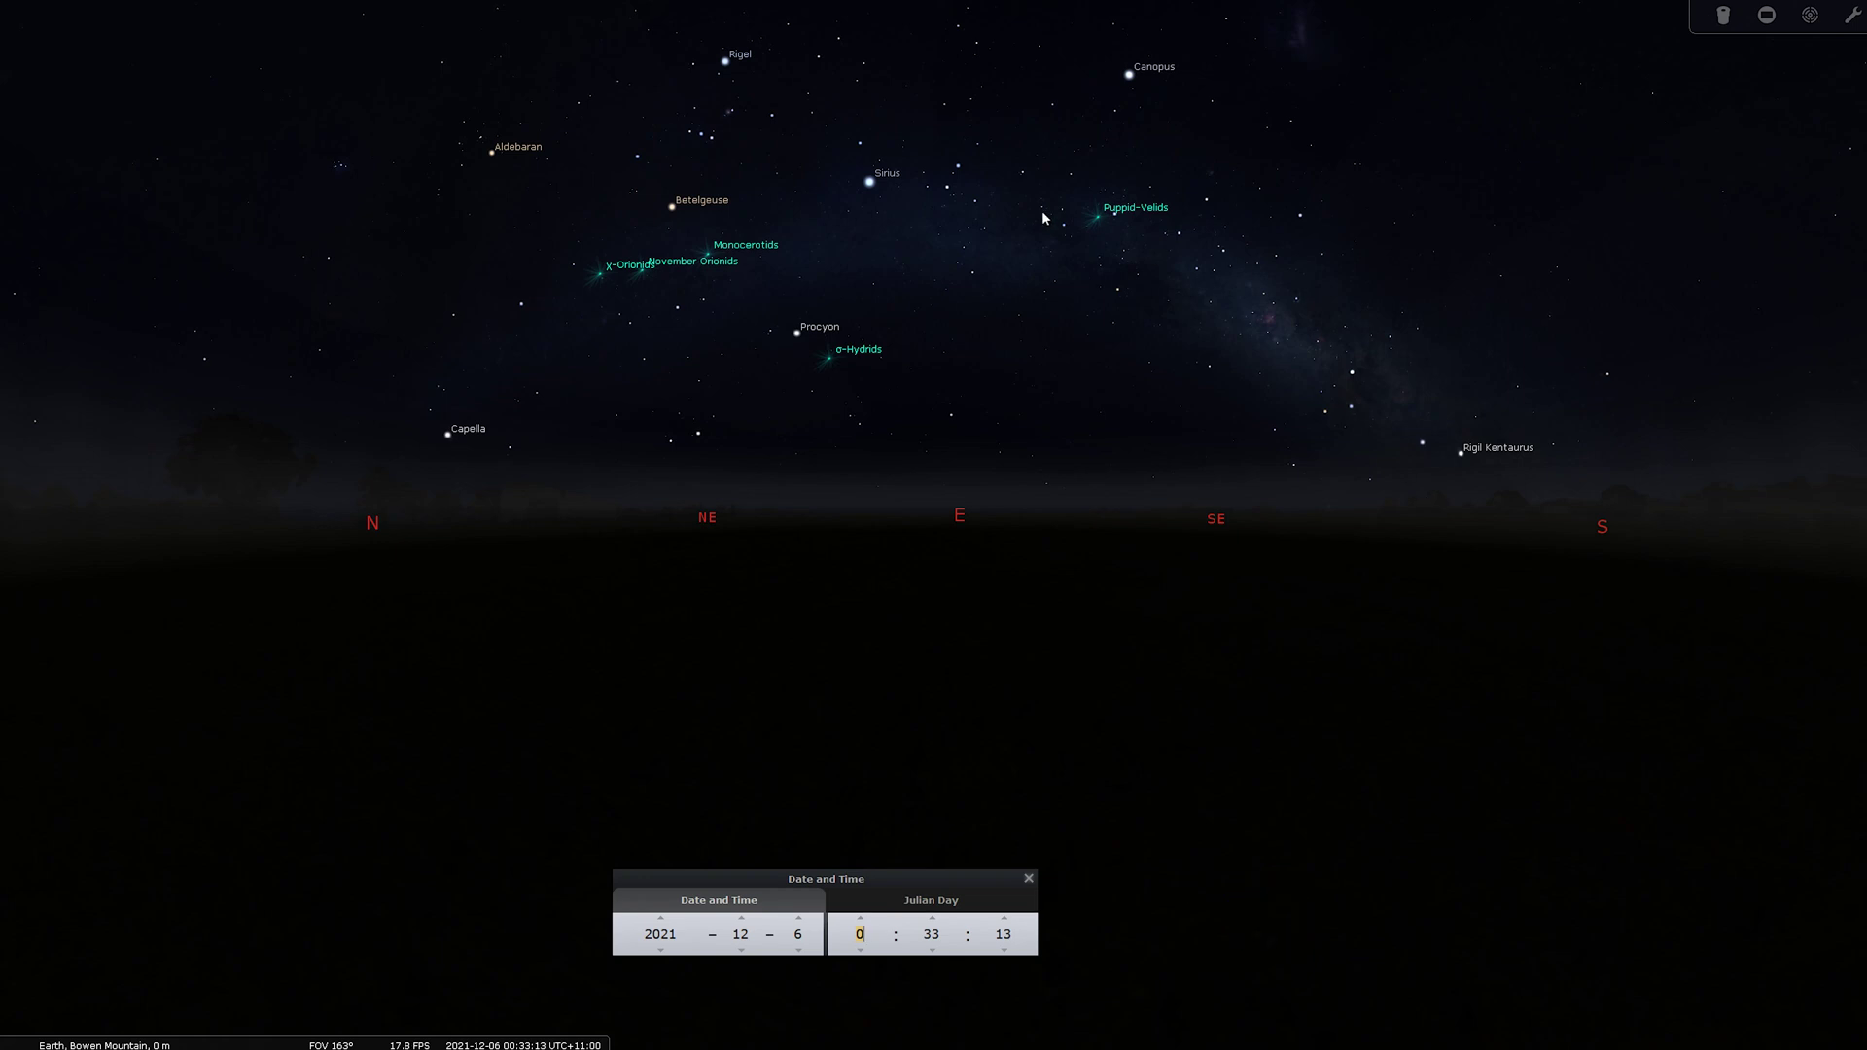
Step the clock back to 21:33 on 5 December and pan the view toward the southern sky
click(860, 948)
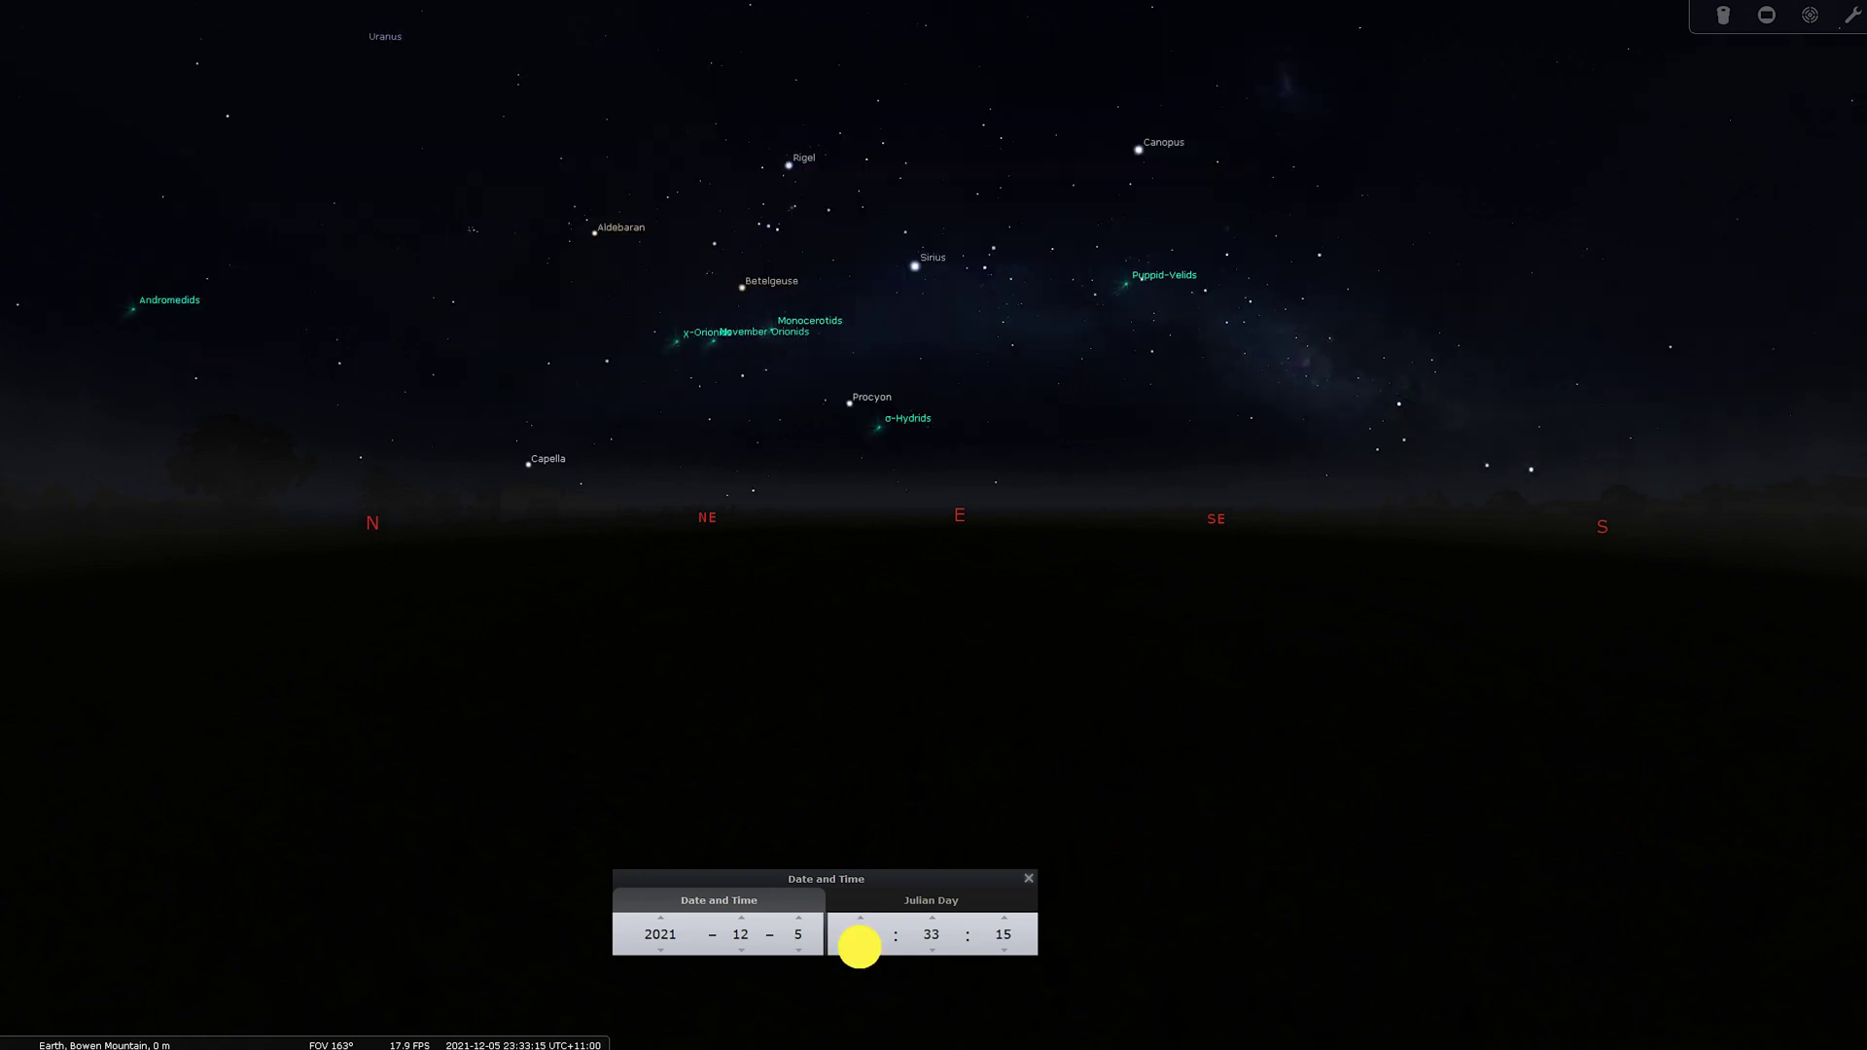
click(860, 948)
click(860, 948)
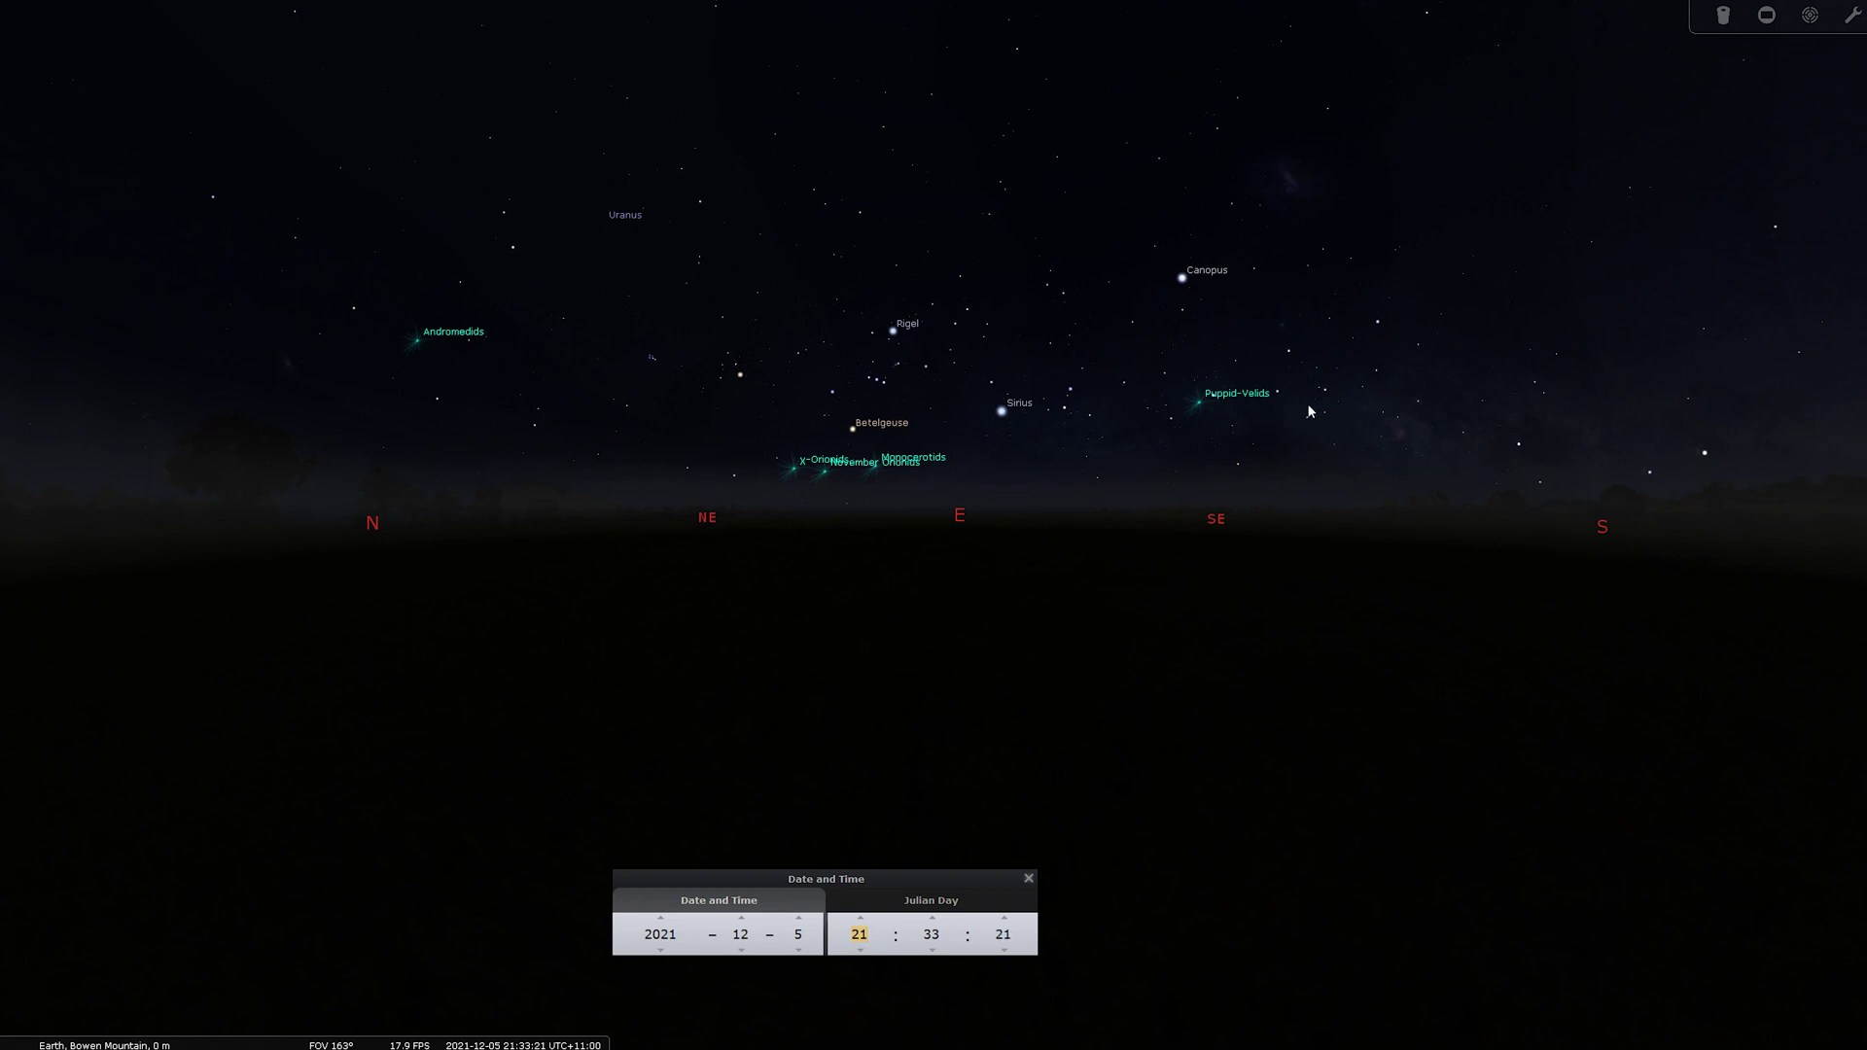
drag(1001, 543, 869, 536)
drag(861, 615, 865, 621)
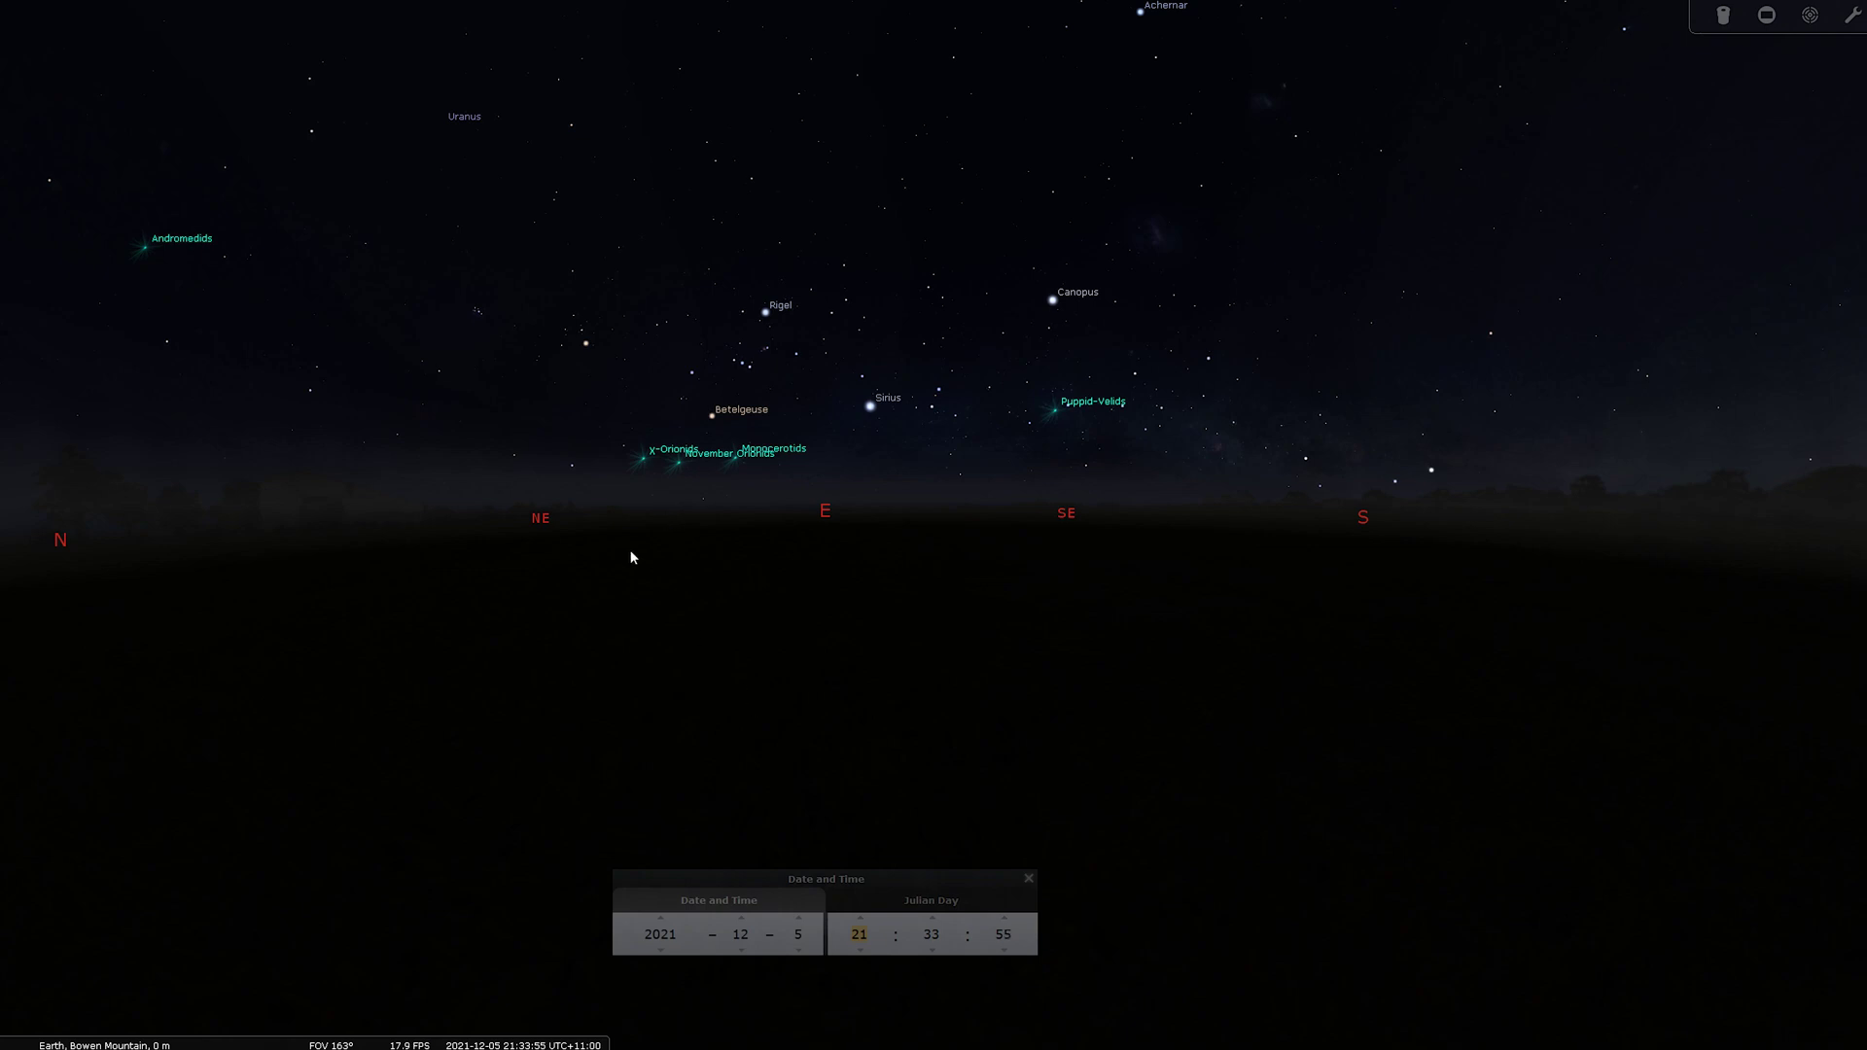
click(860, 950)
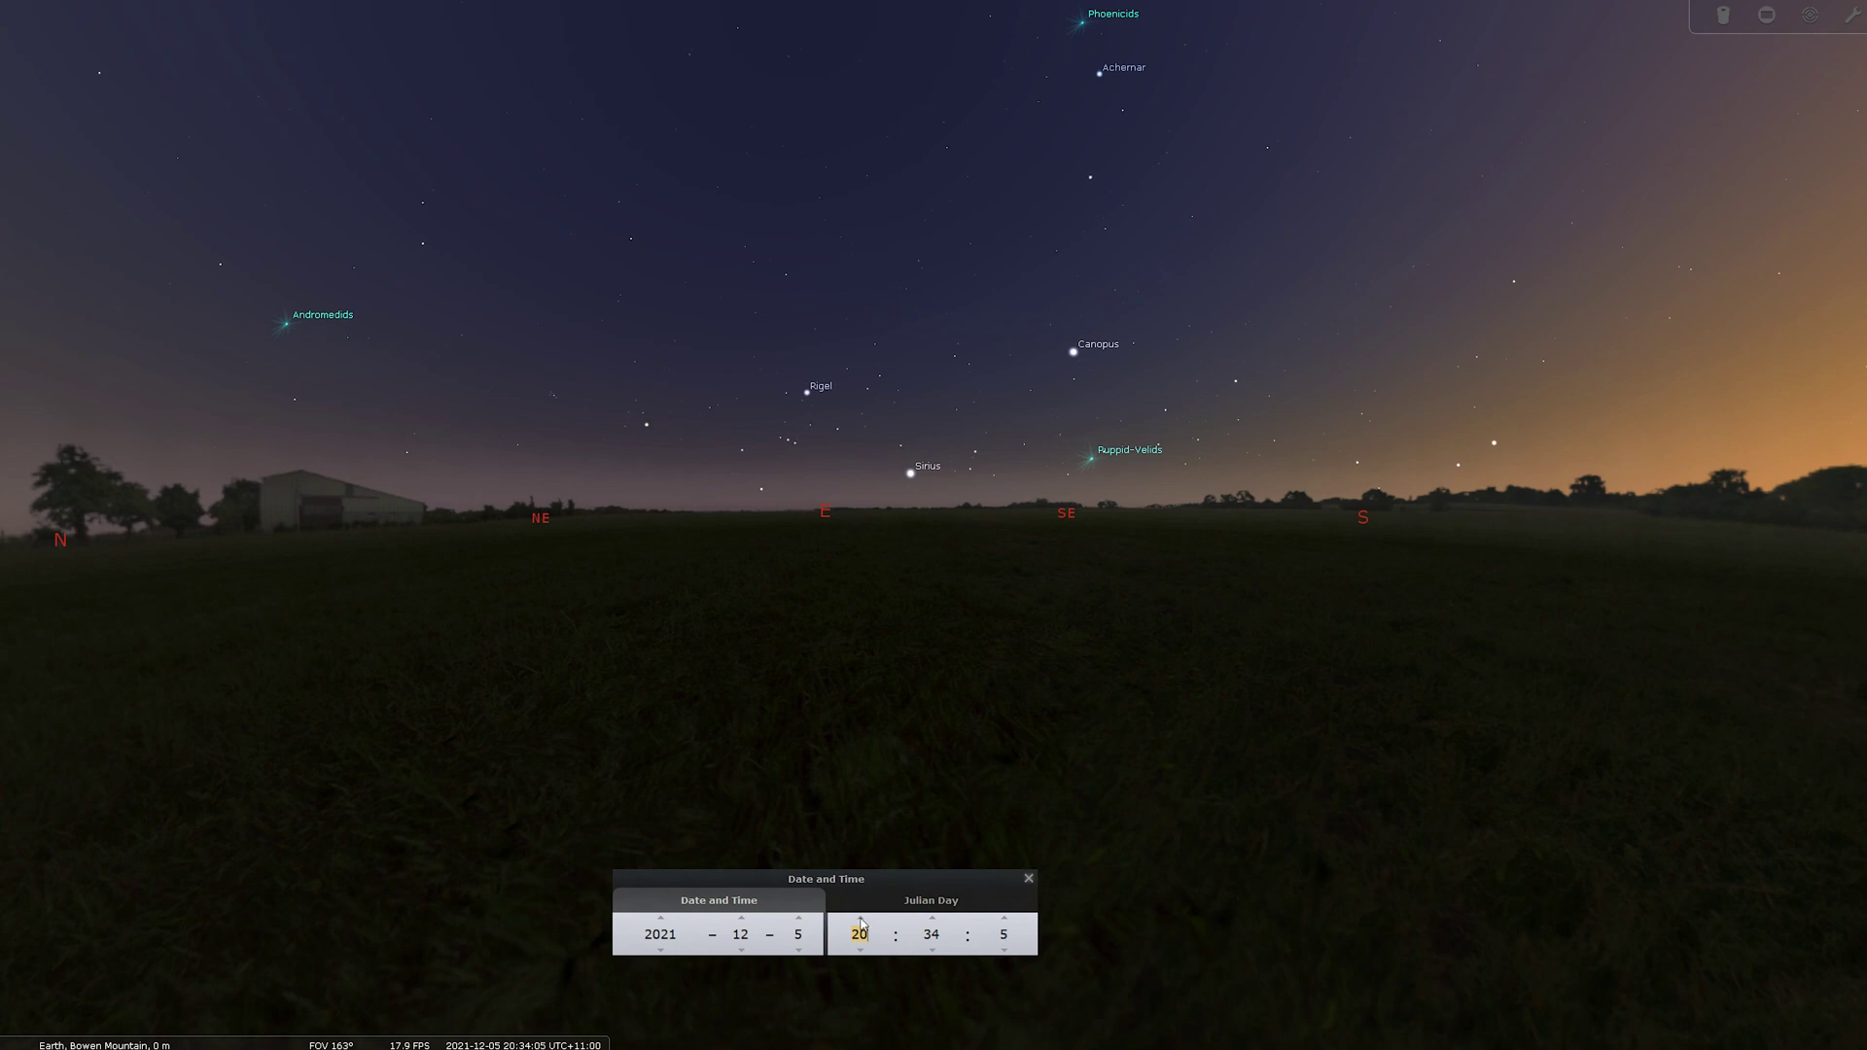
click(861, 919)
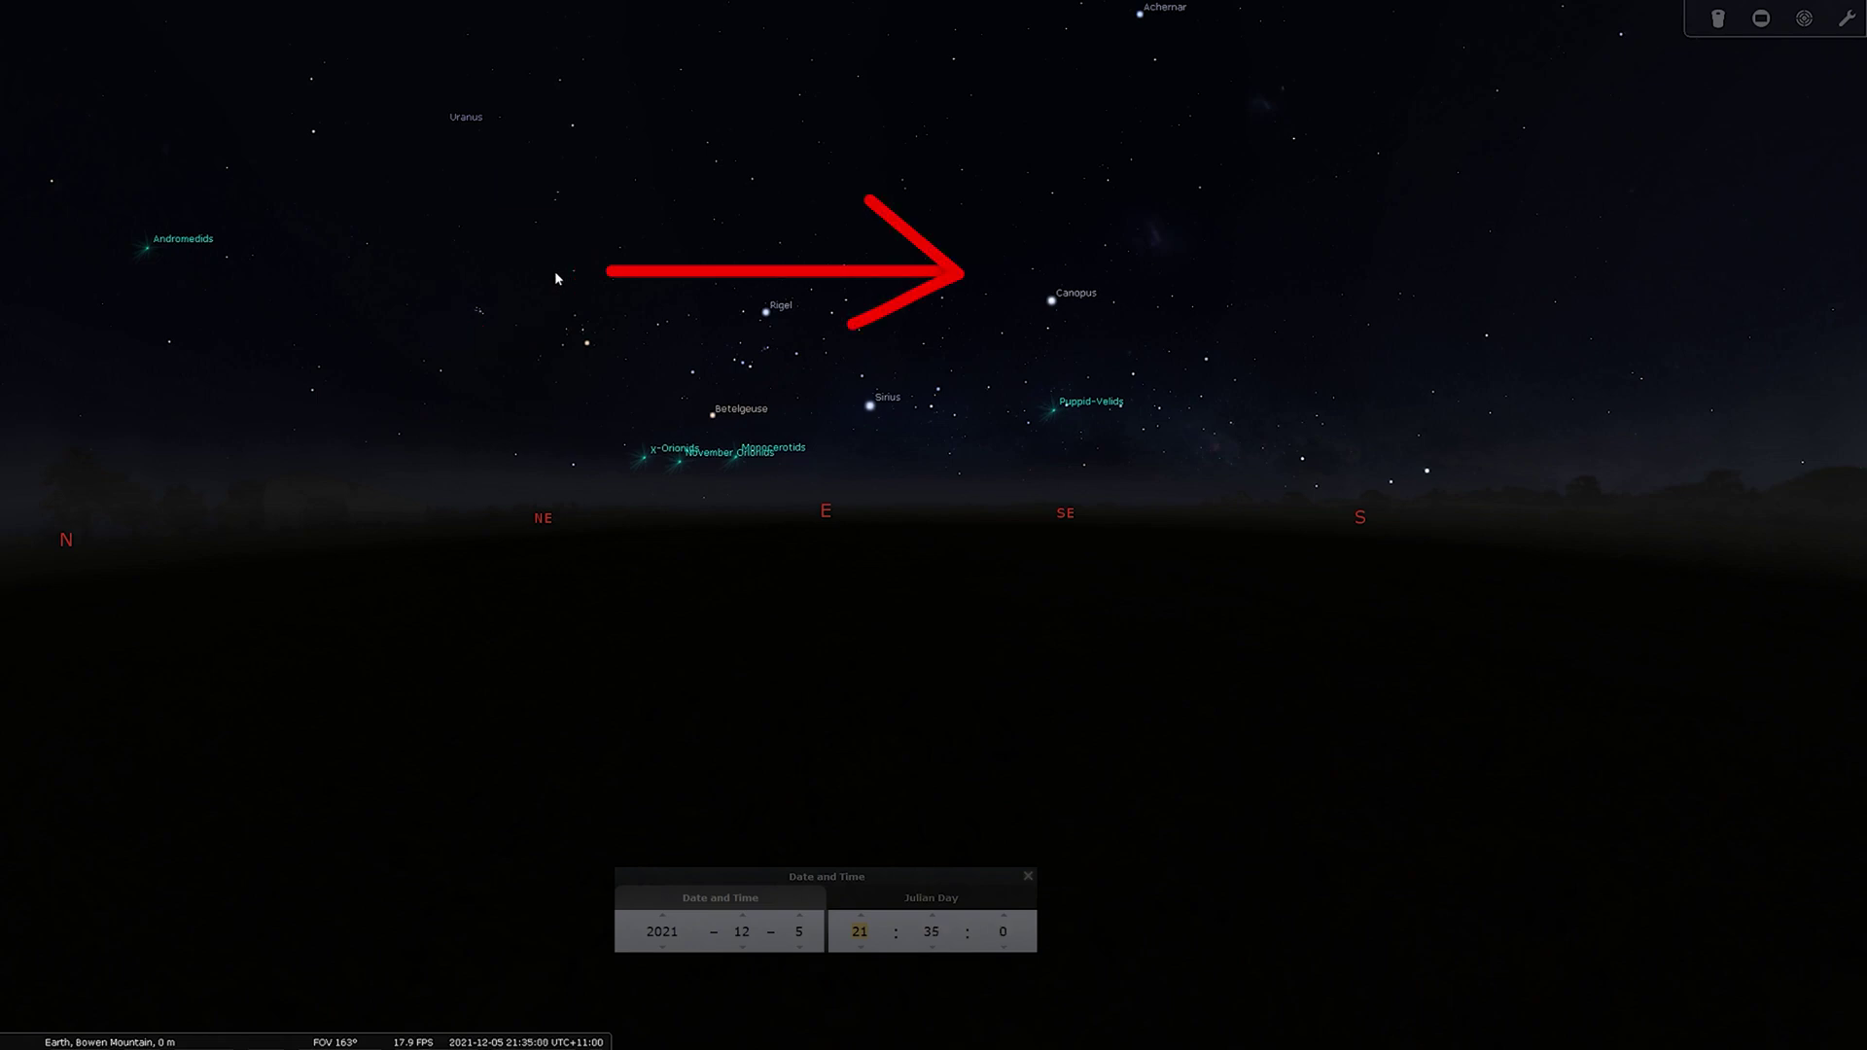
Advance the hour past midnight, then scroll the hour field down and back to 00:47 on 6 December
click(862, 918)
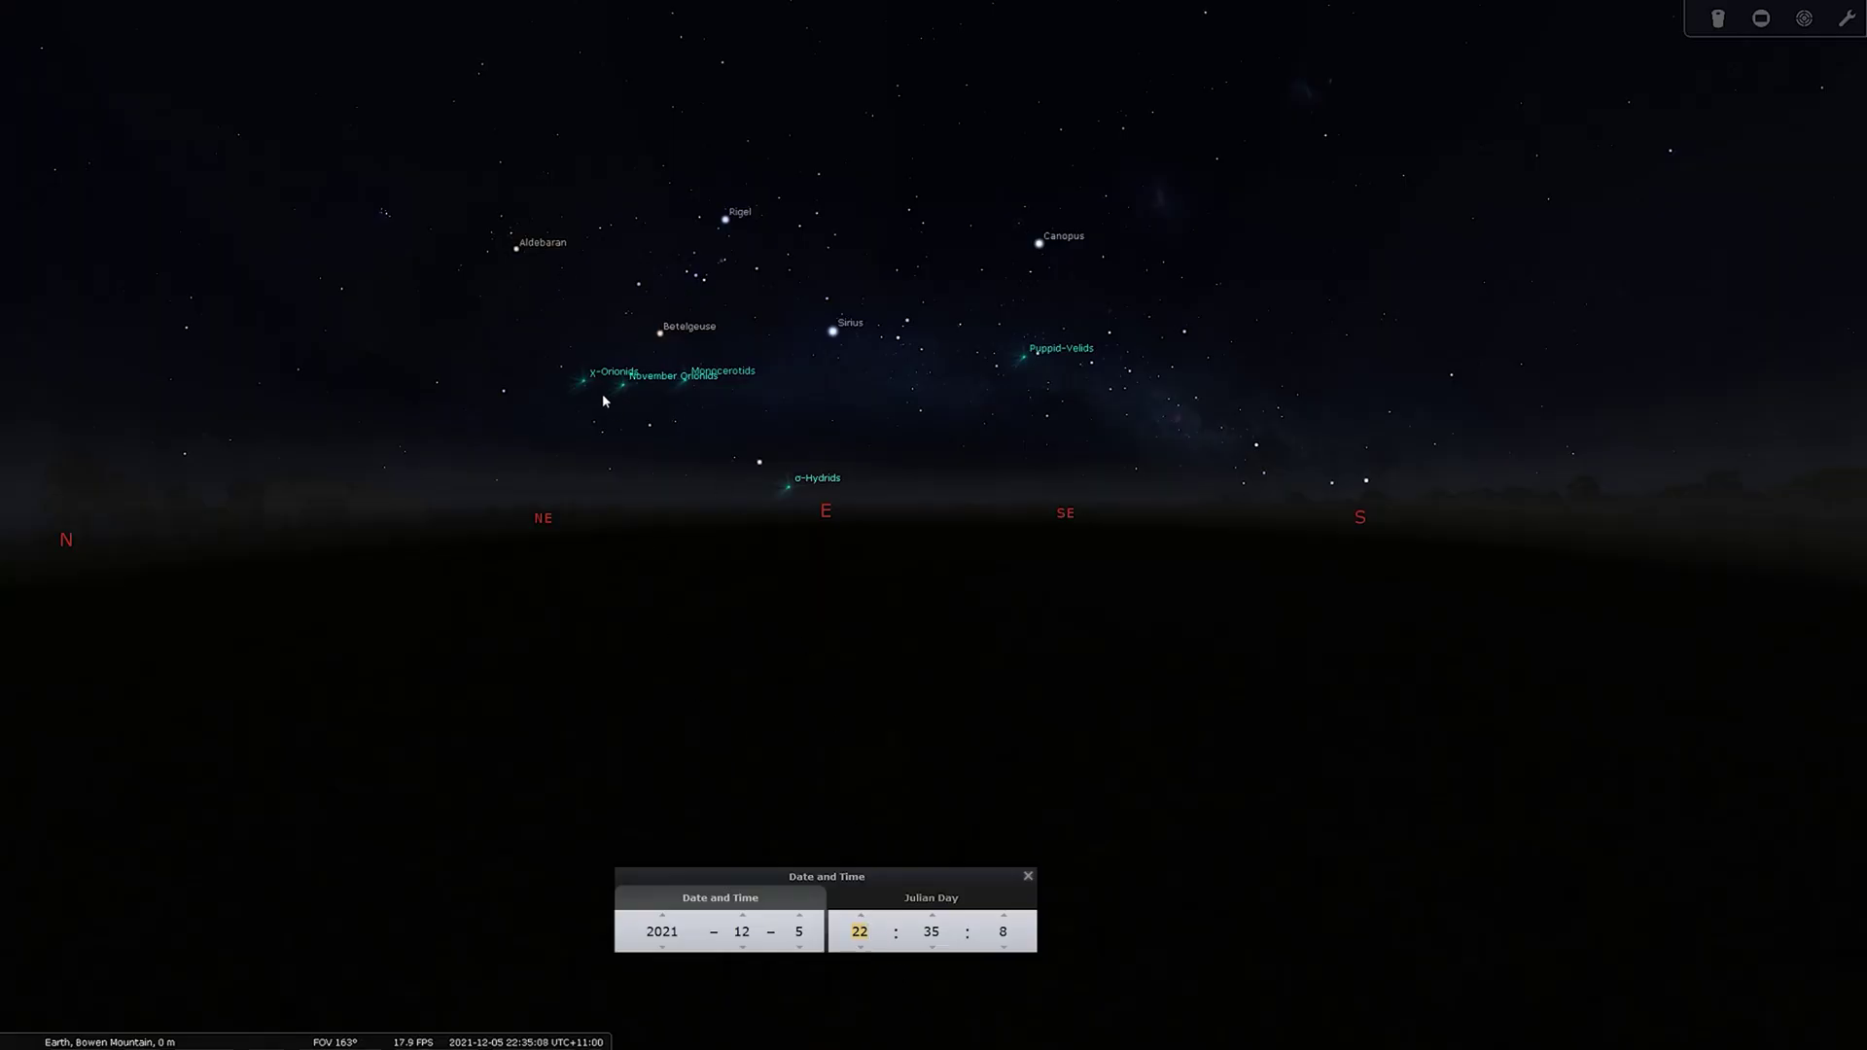
click(861, 916)
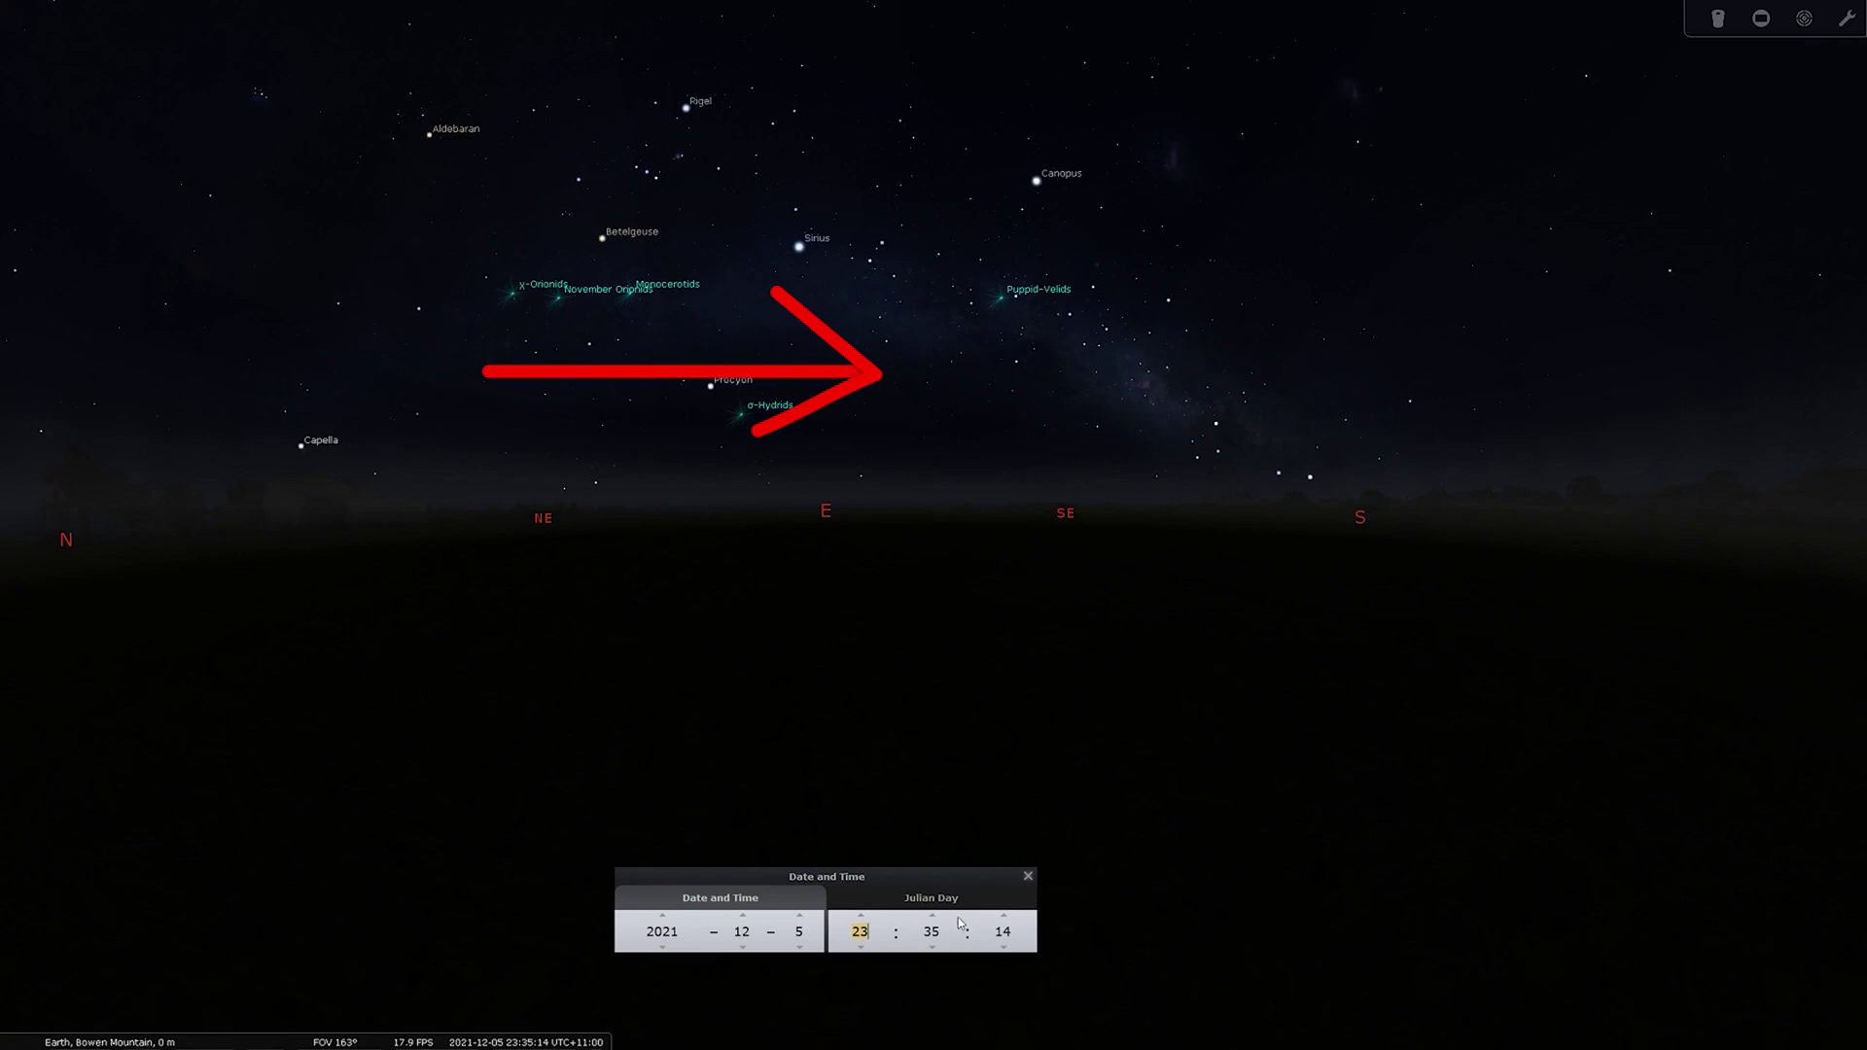
click(864, 916)
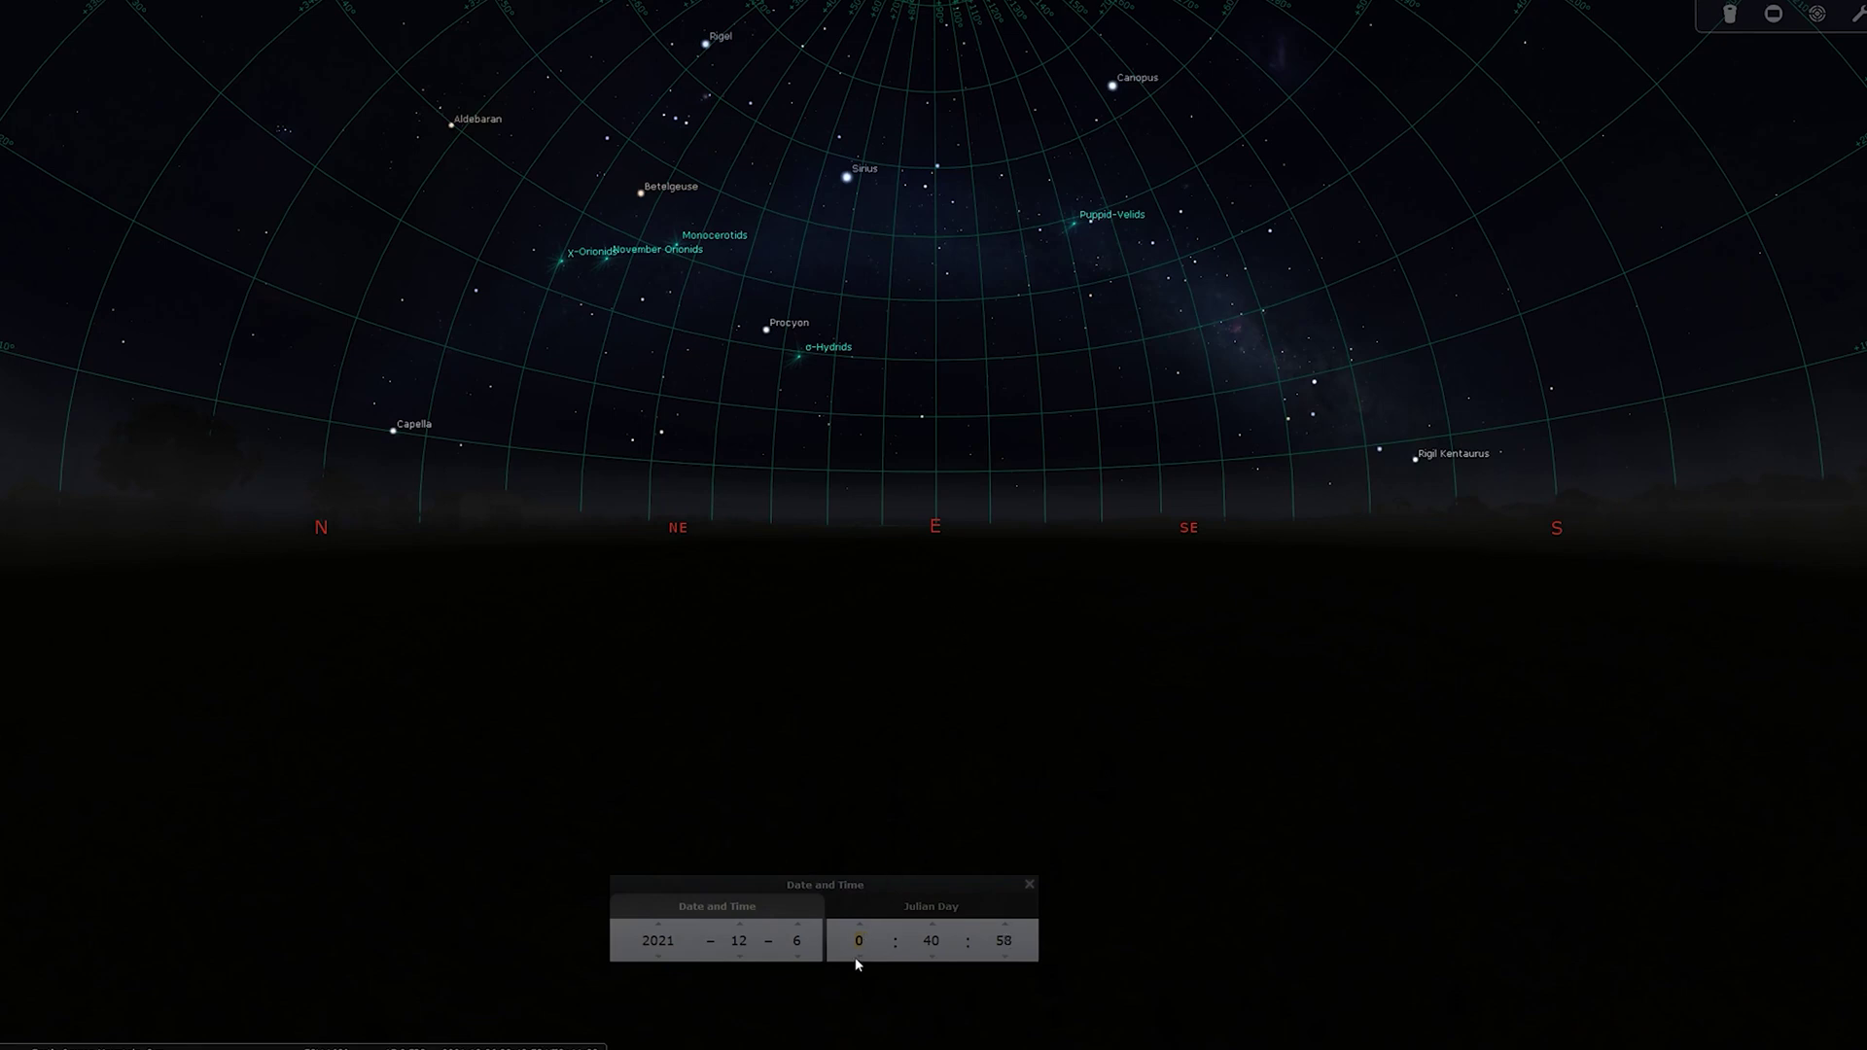
scroll(856, 948, down, 3)
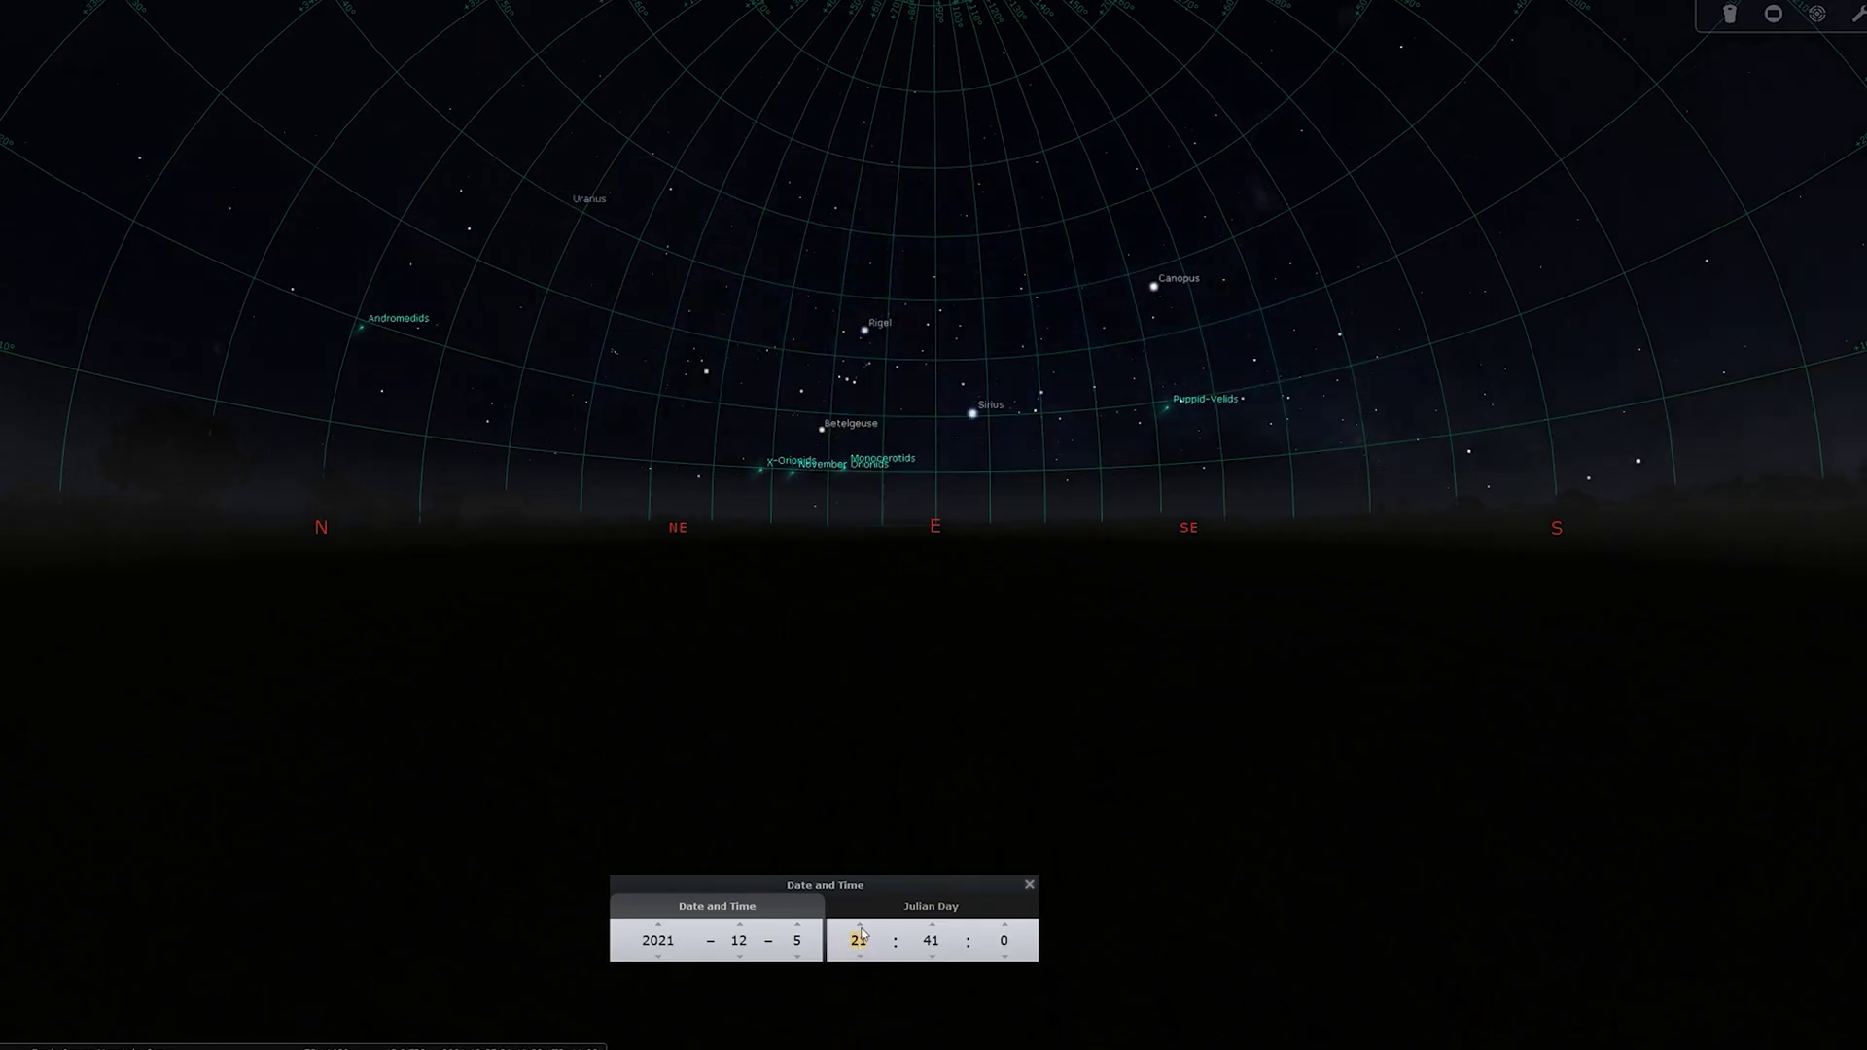
scroll(860, 935, up, 3)
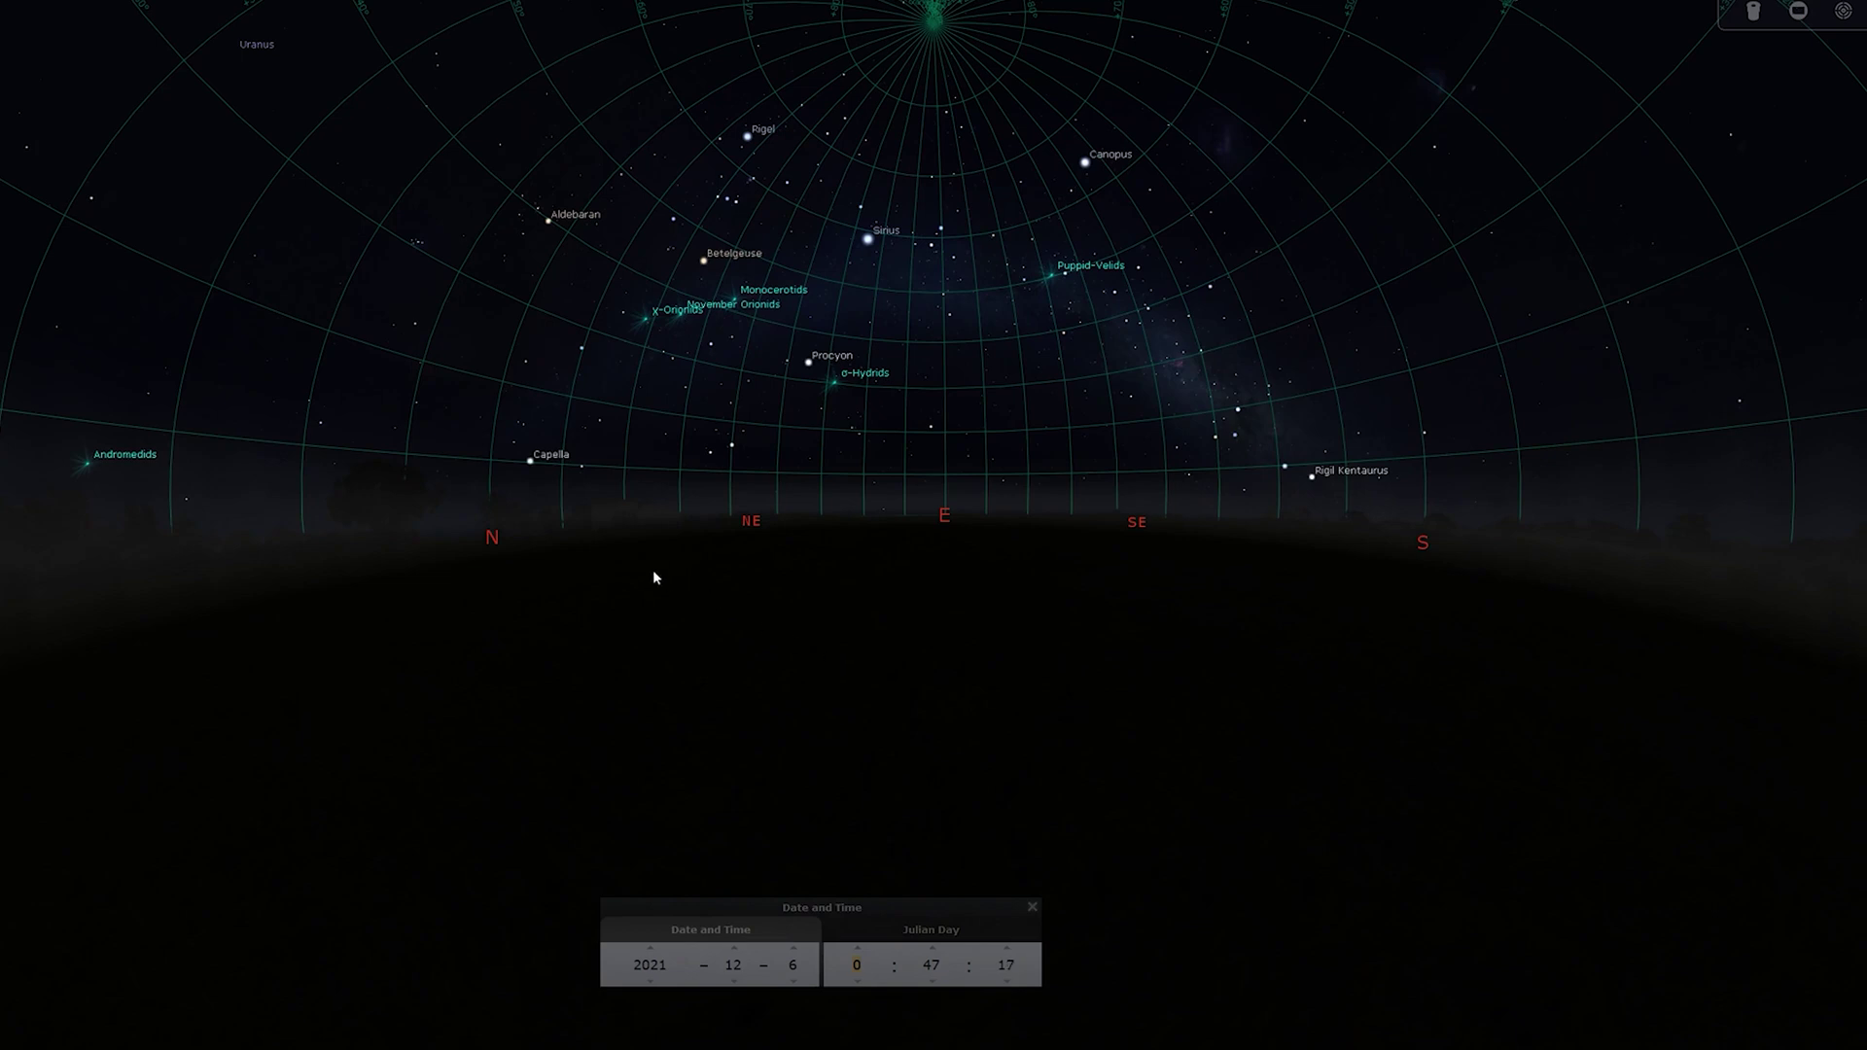
Pan the sky right, select 53 Eri to show its details, then pan back toward the east
drag(654, 572, 729, 584)
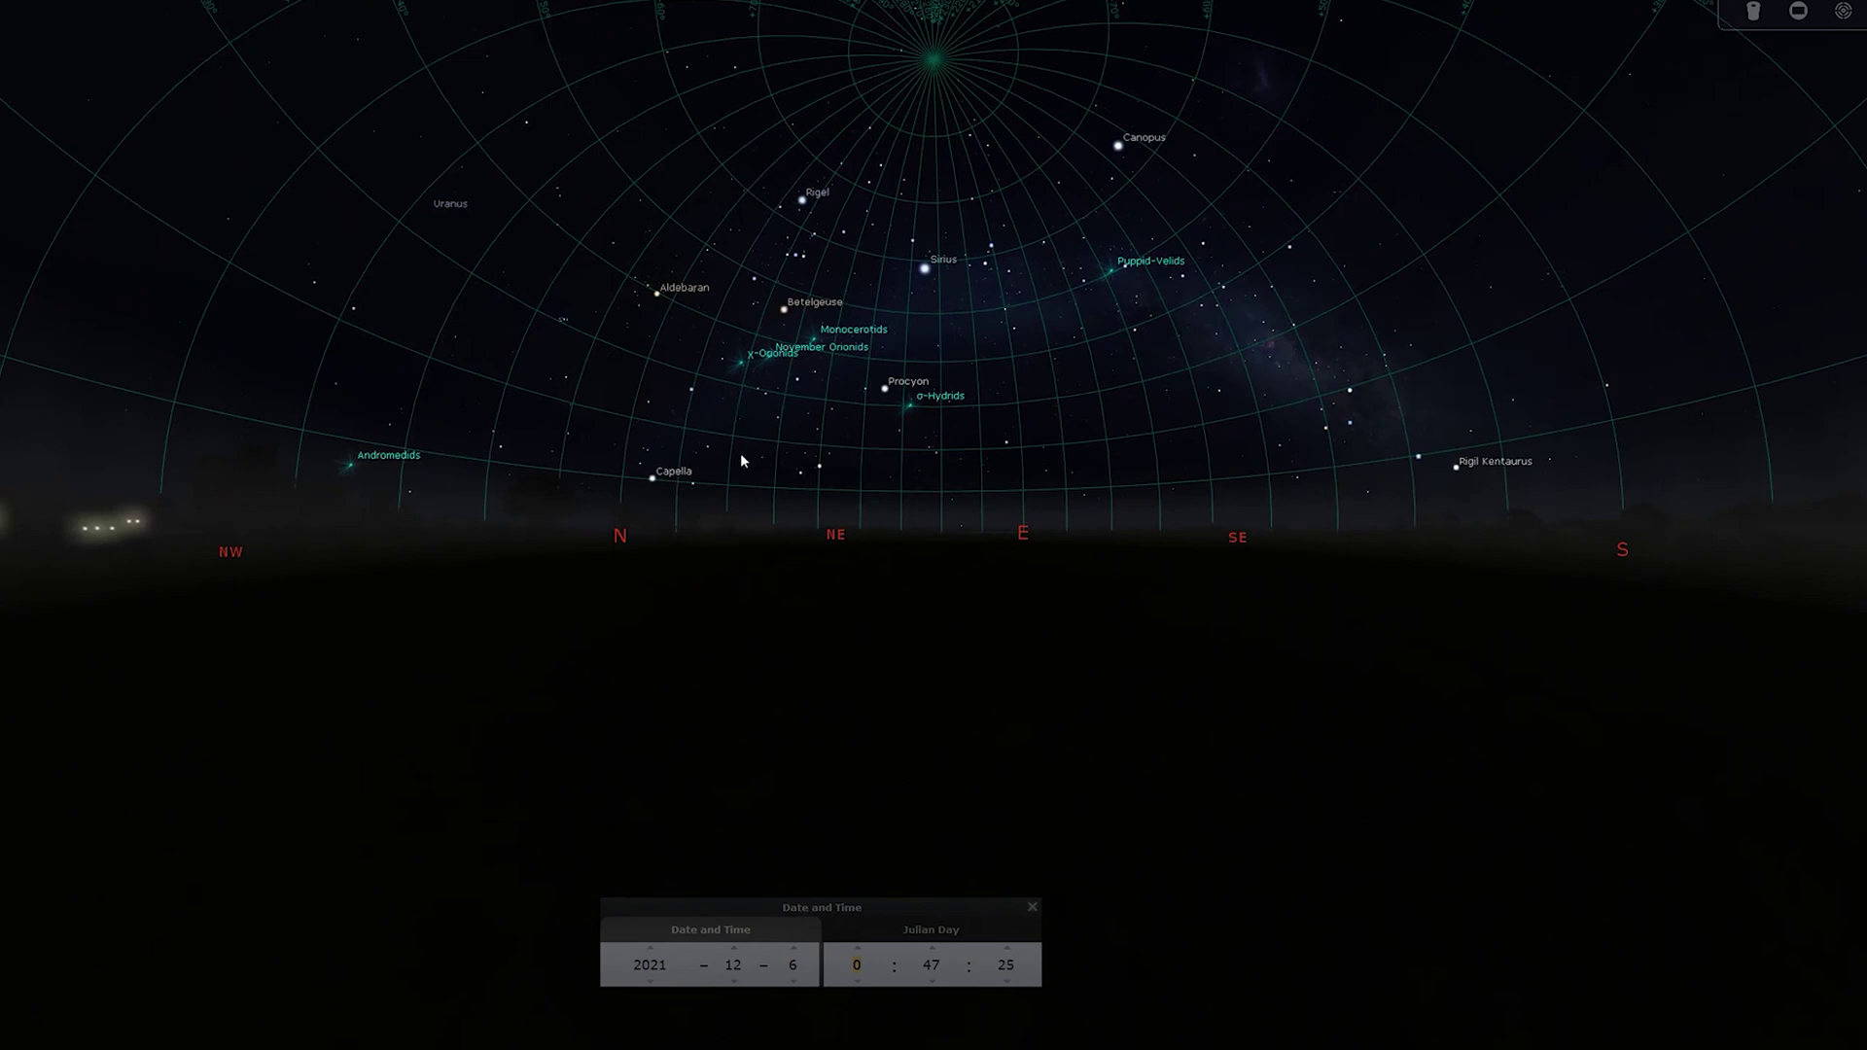
drag(703, 486, 800, 481)
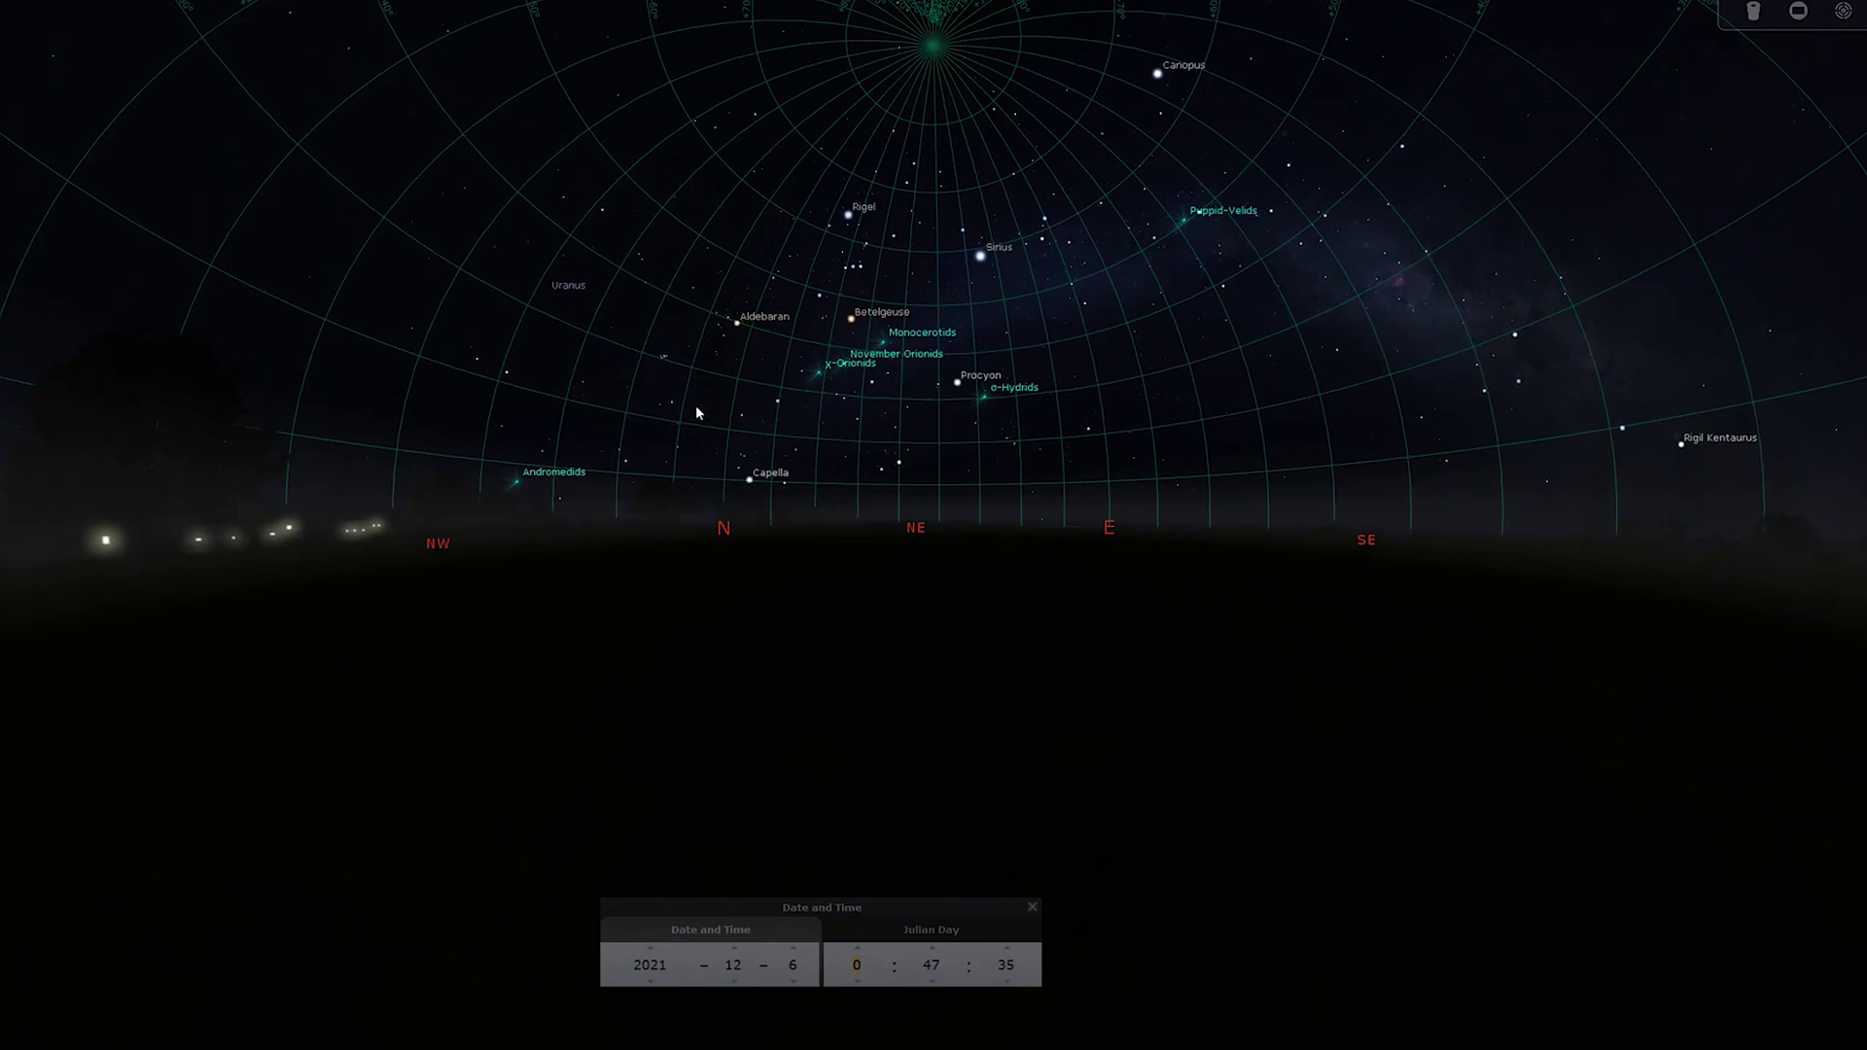
click(820, 148)
drag(1133, 323, 975, 309)
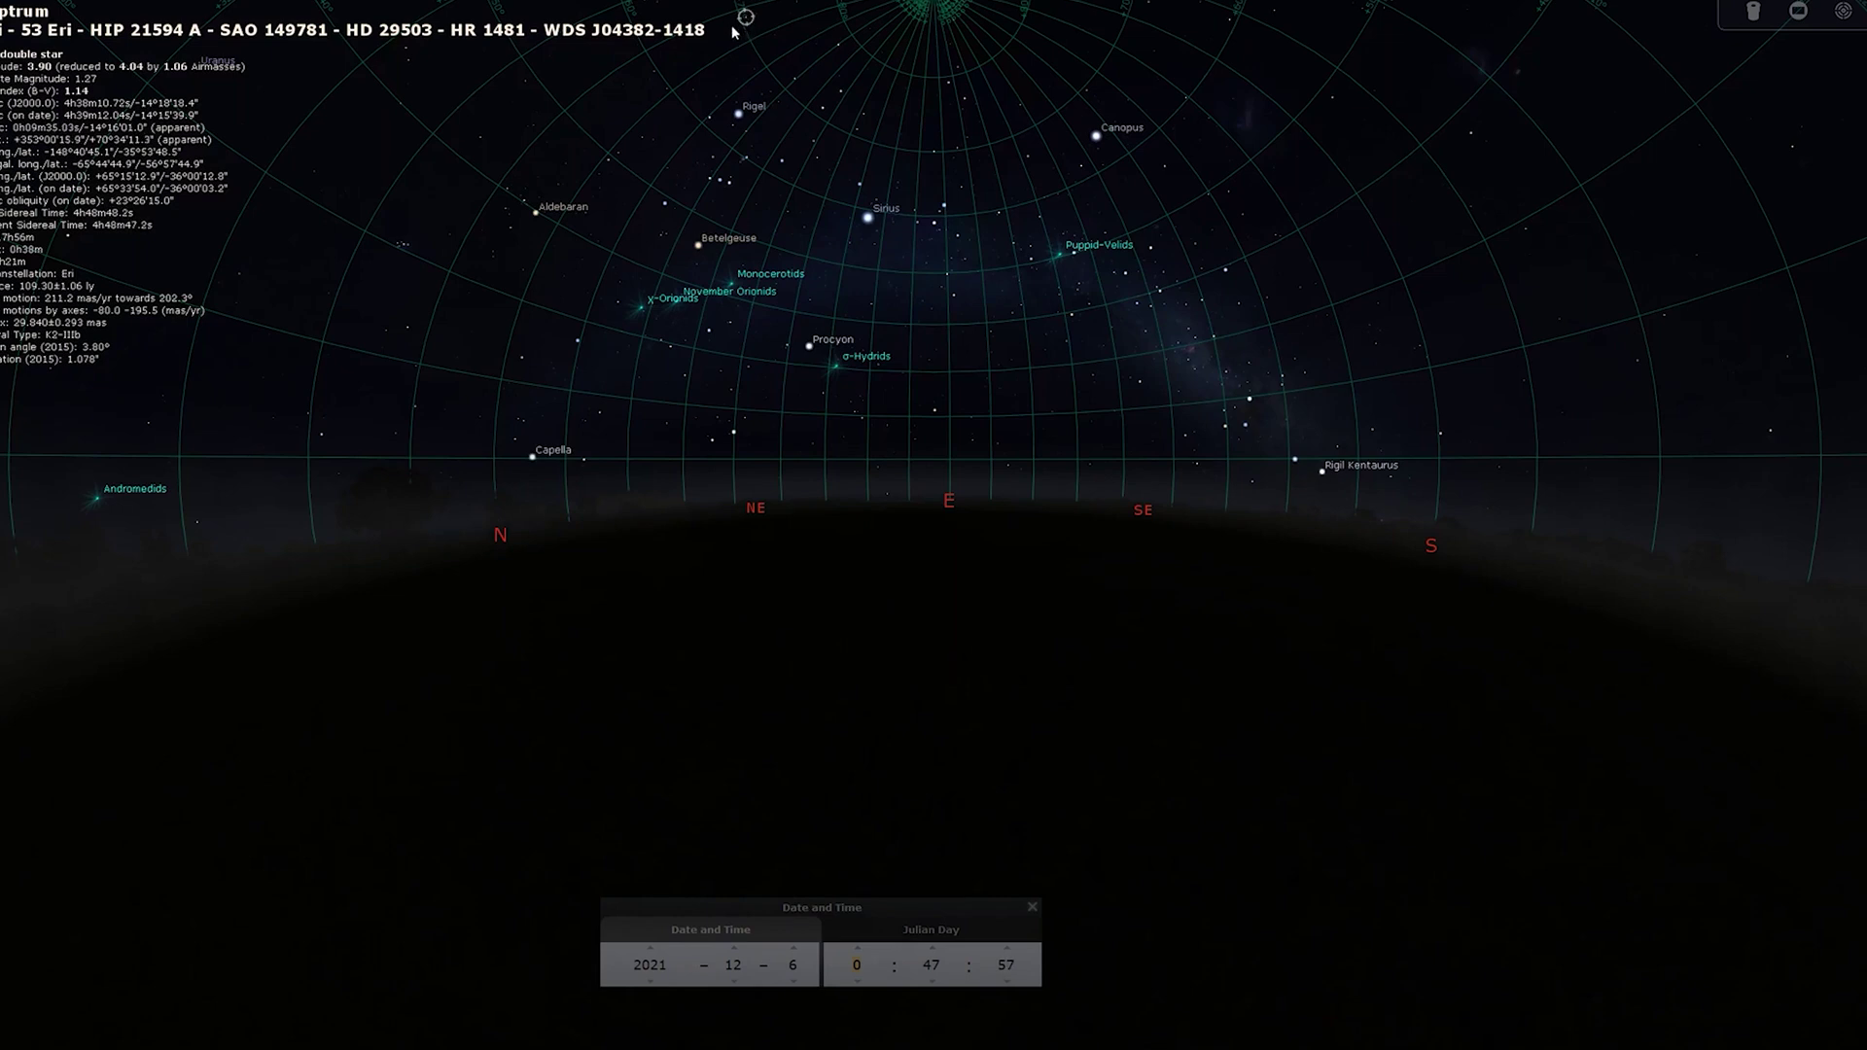
Widen the view to show NW through S and set the clock back to 21:48 on 5 December
drag(812, 180, 885, 267)
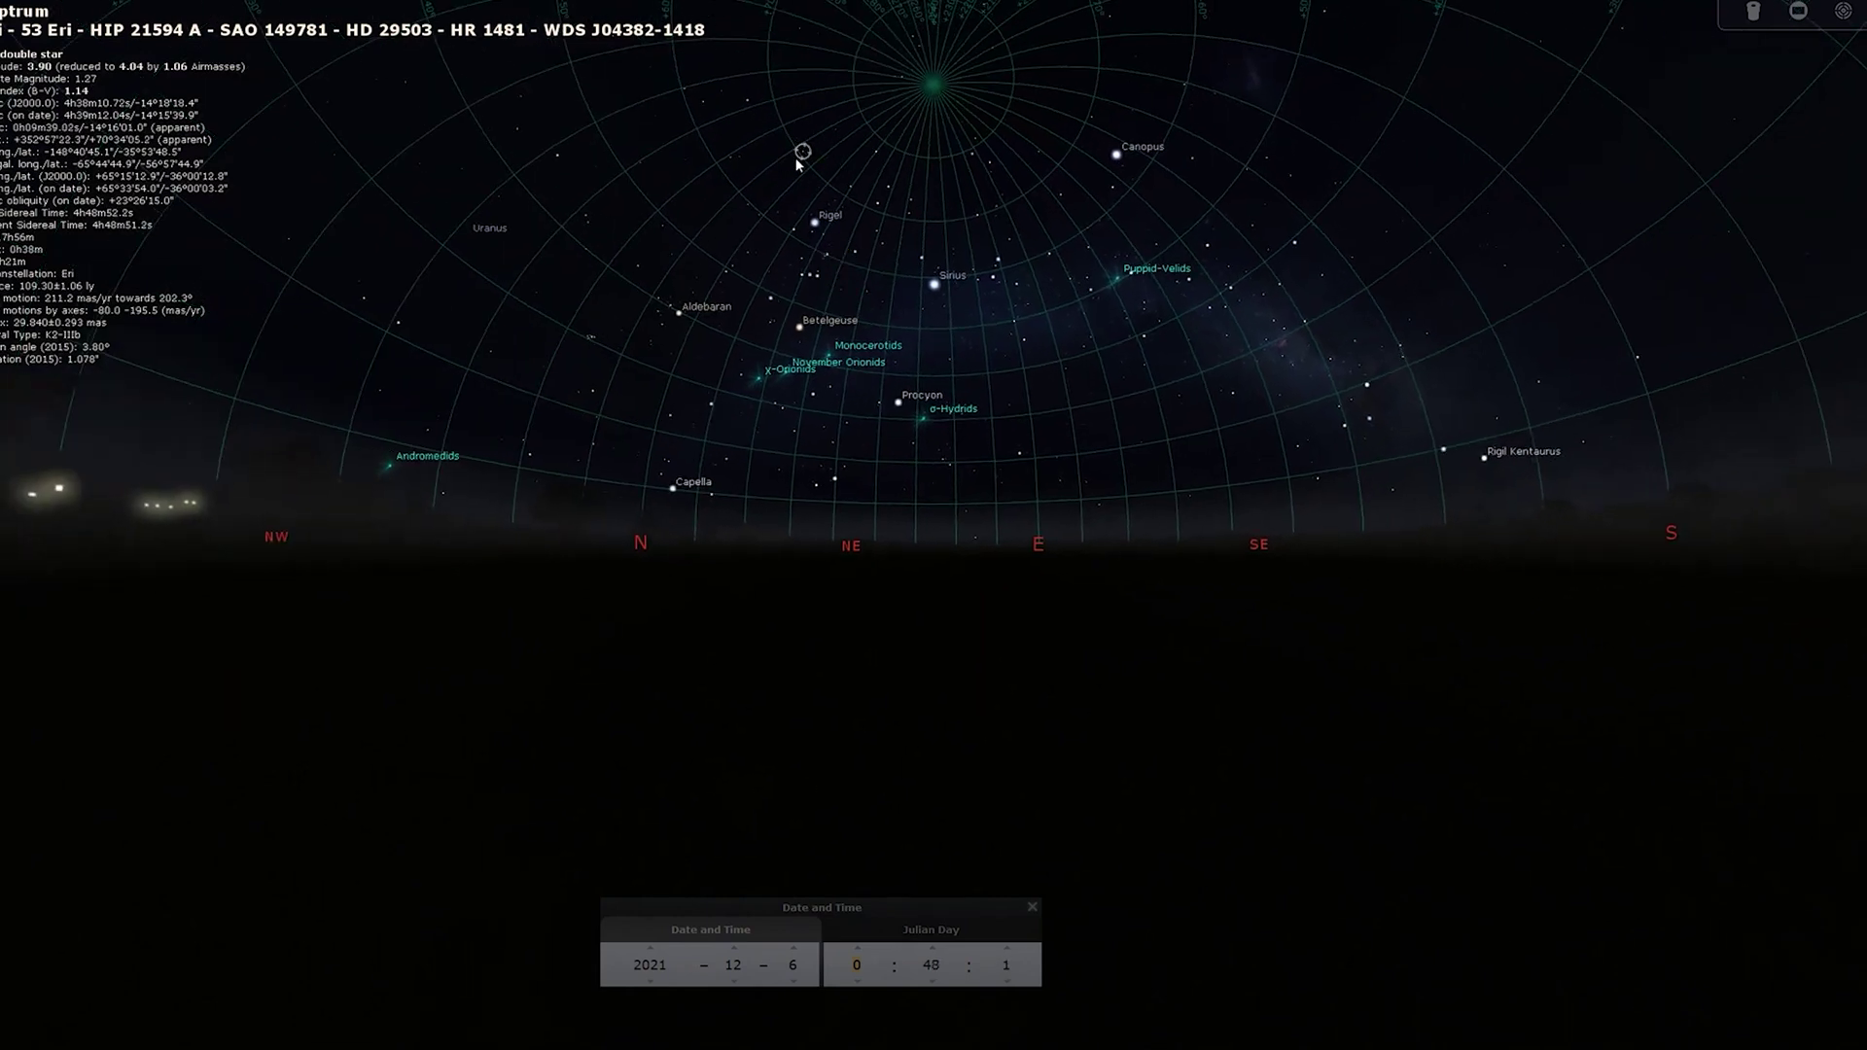
click(856, 982)
click(856, 982)
click(856, 982)
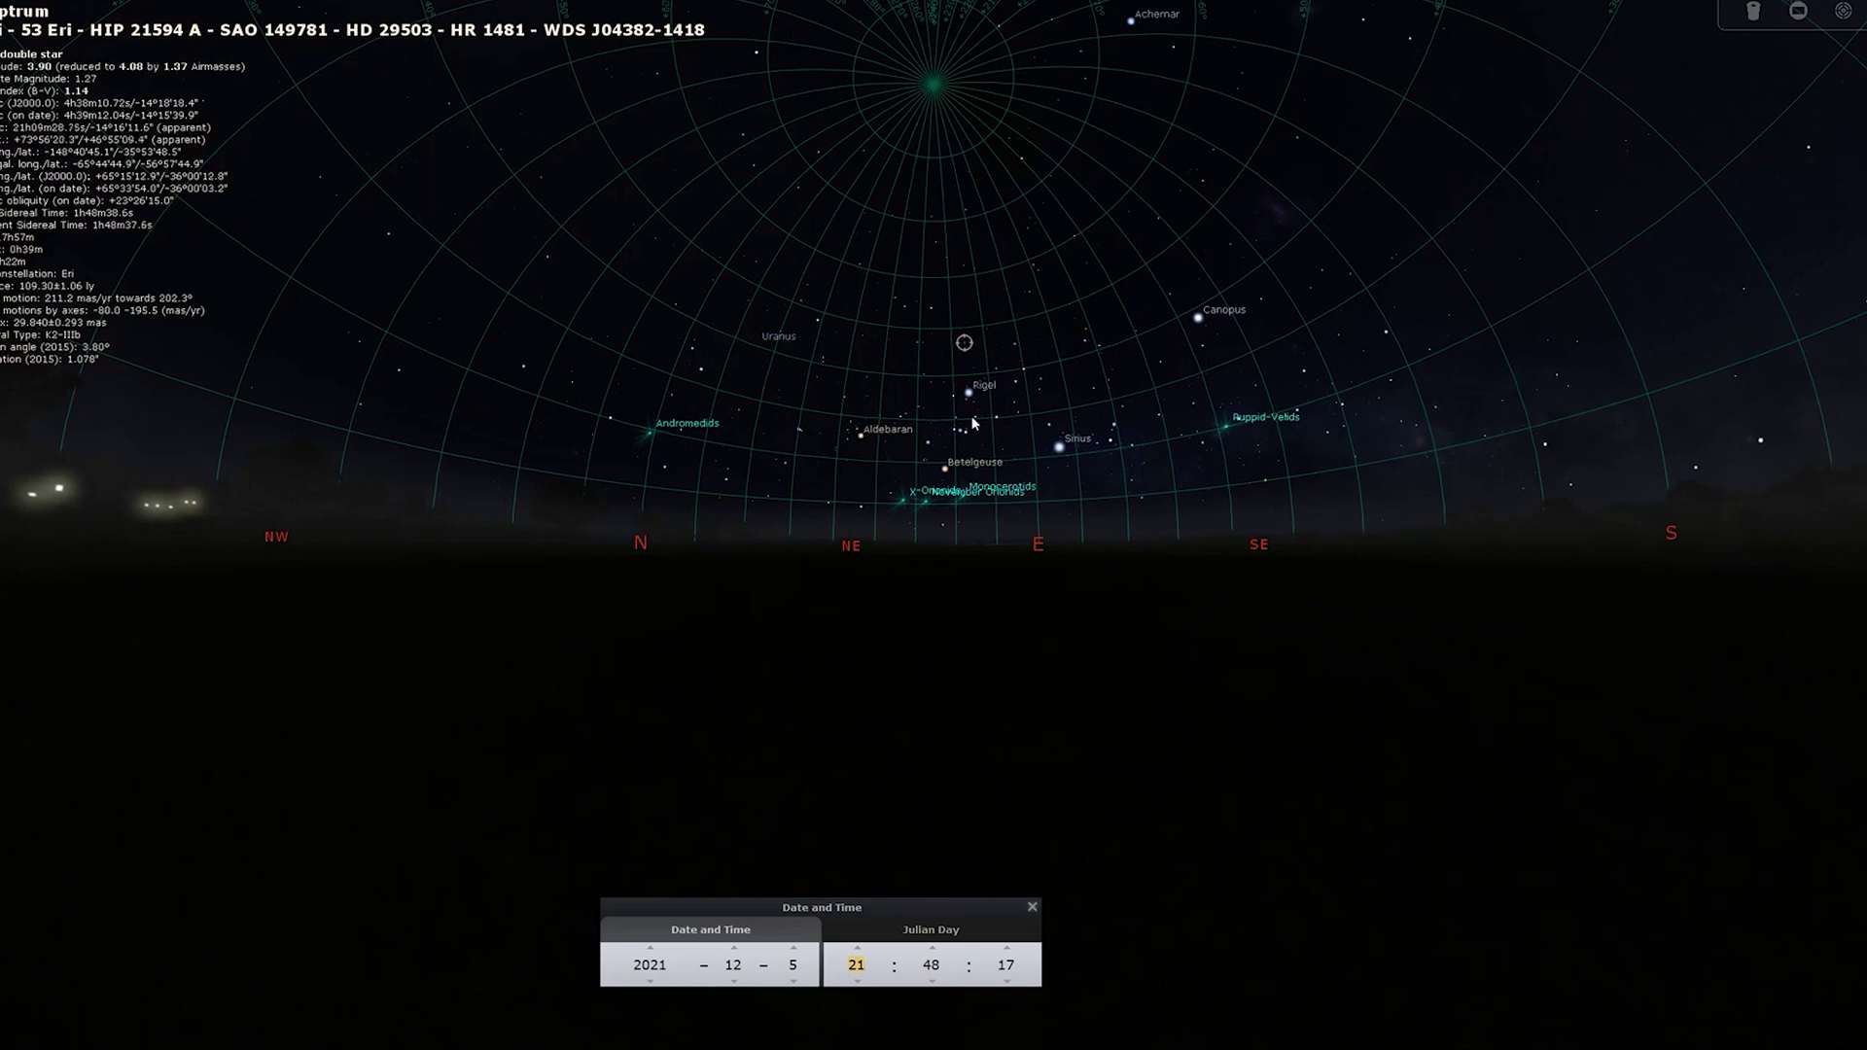
Zoom and turn the view toward the south-eastern sky
scroll(972, 423, up, 3)
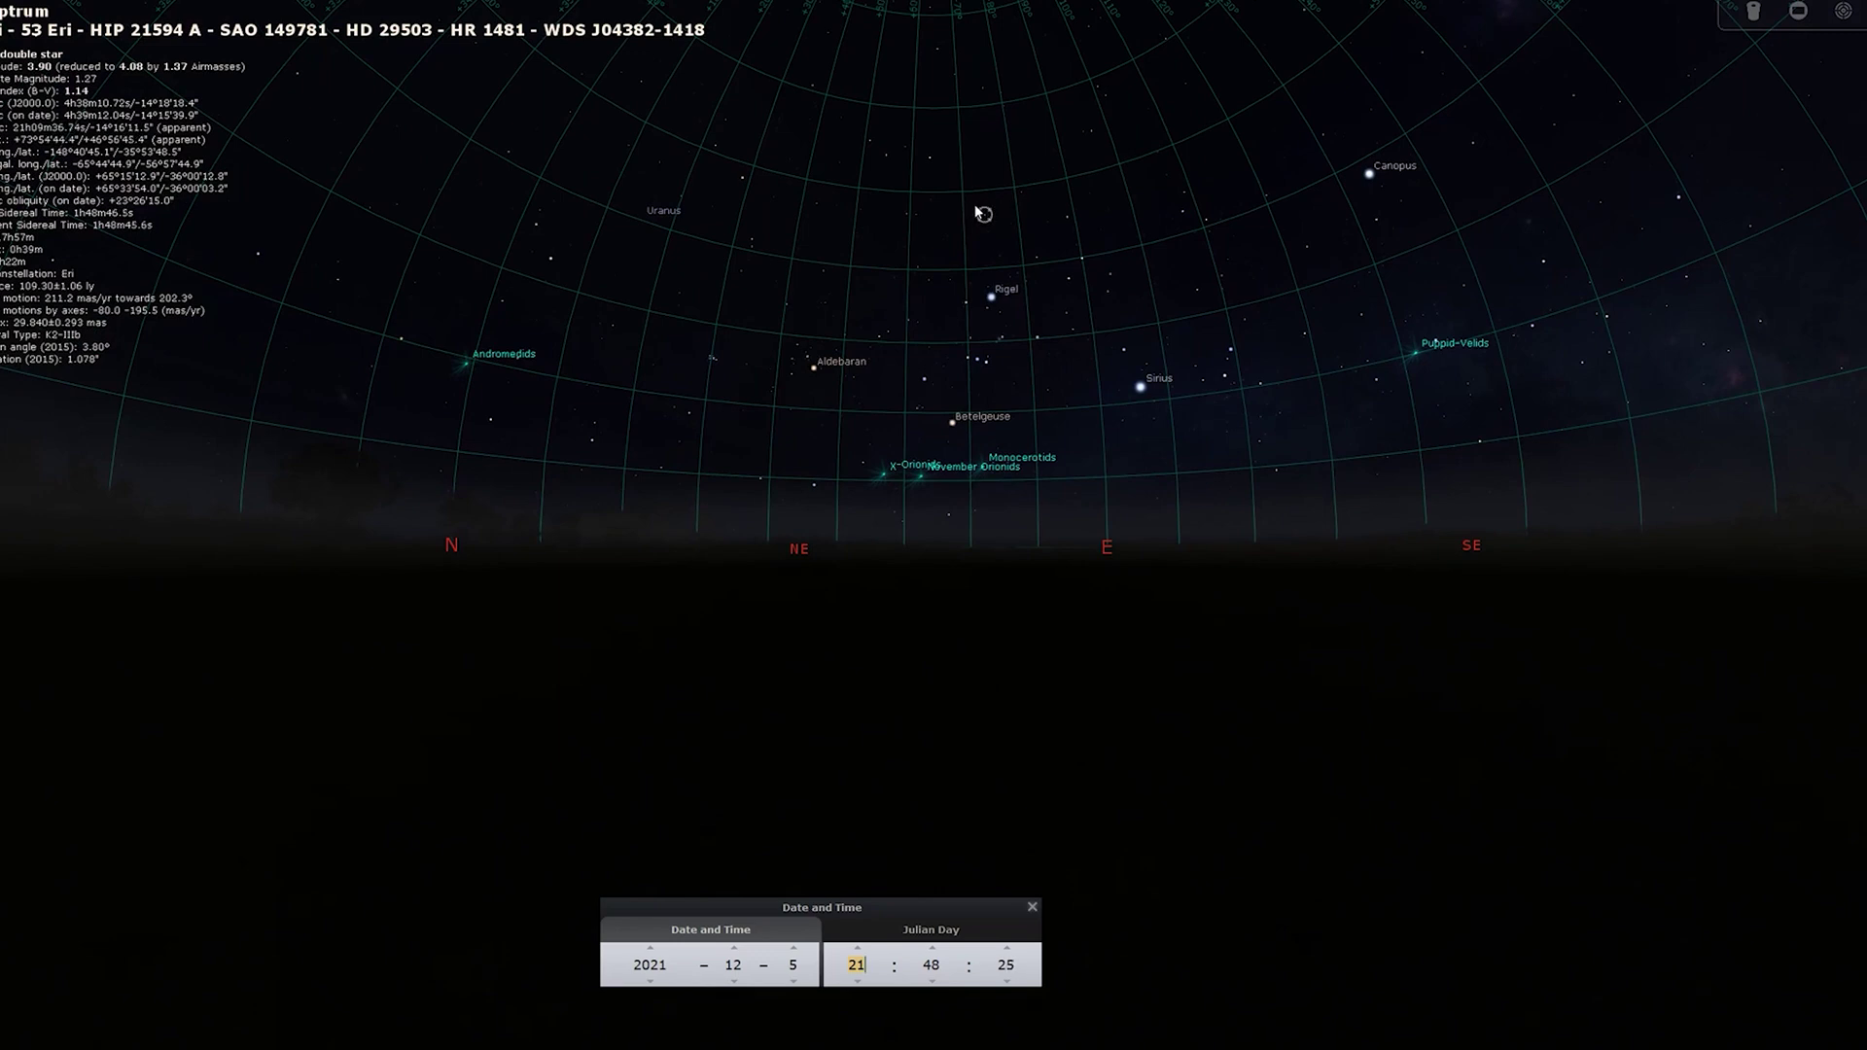
mouse_move(977, 212)
mouse_down()
mouse_move(647, 216)
mouse_move(574, 186)
mouse_move(546, 133)
mouse_up()
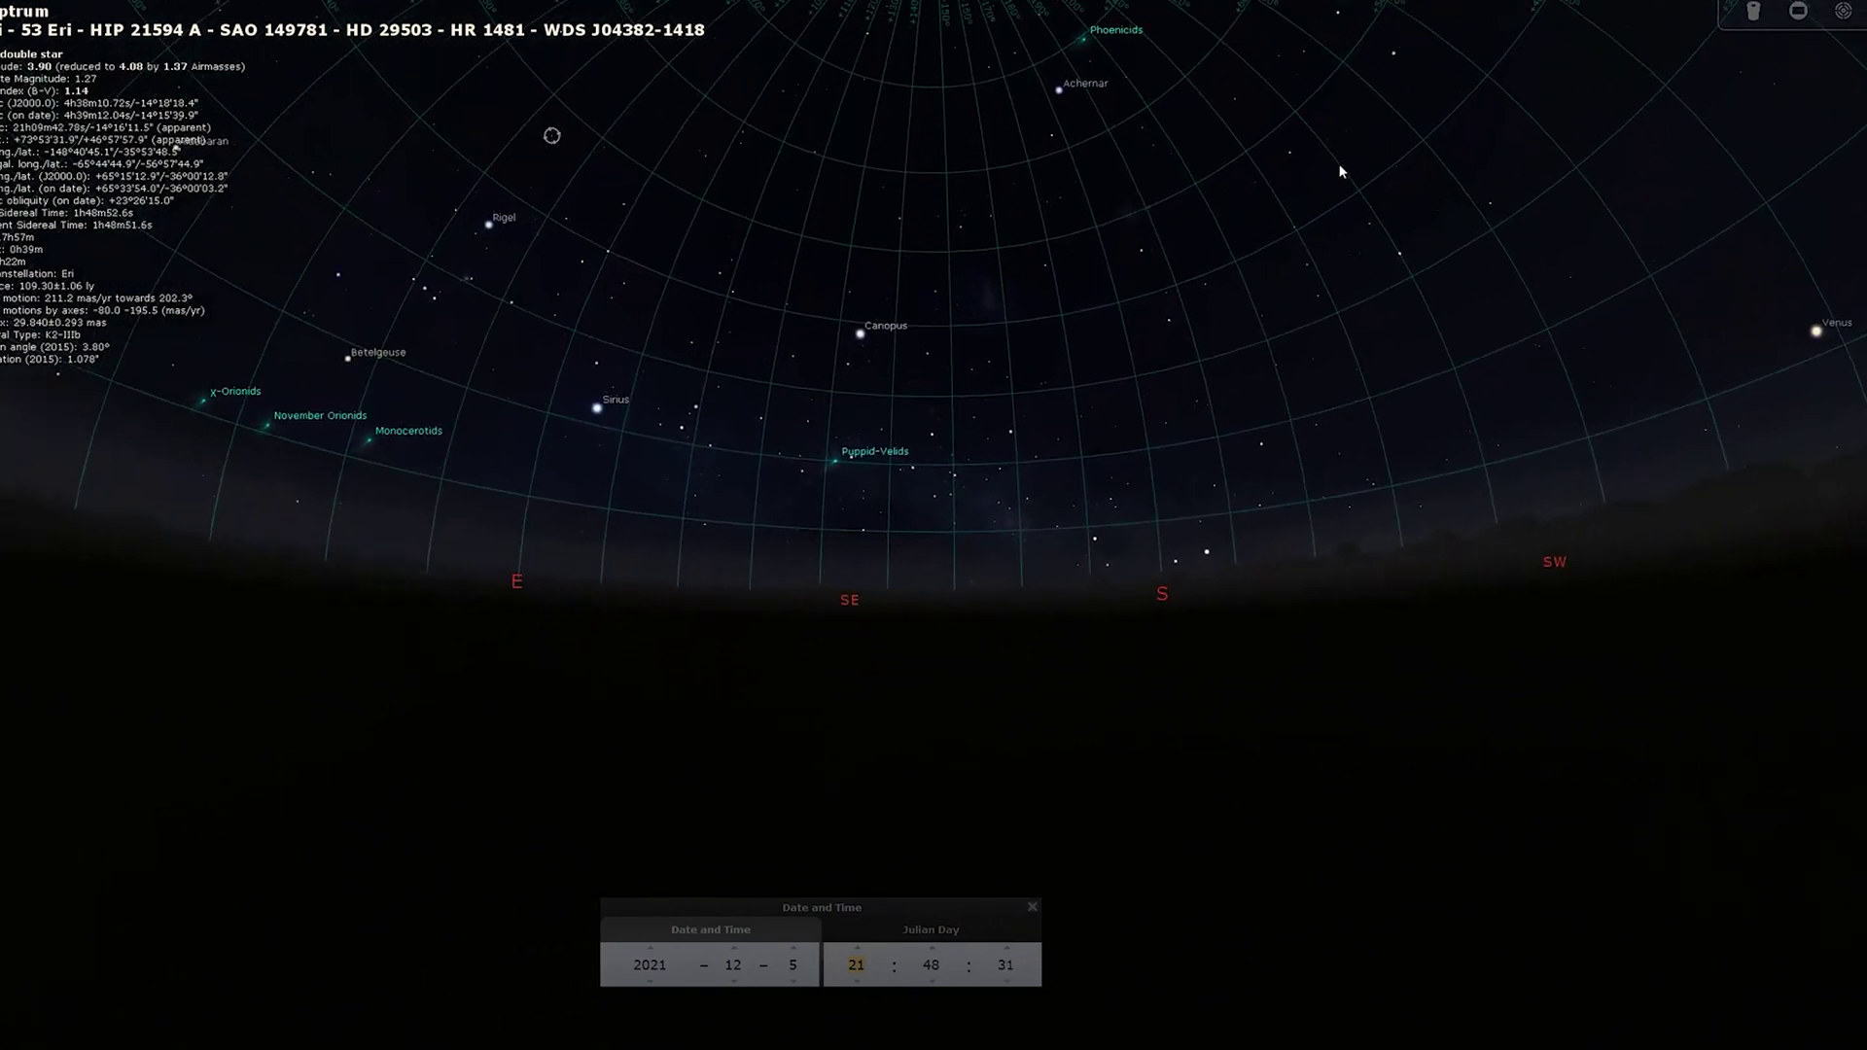
scroll(852, 963, down, 5)
scroll(852, 962, up, 5)
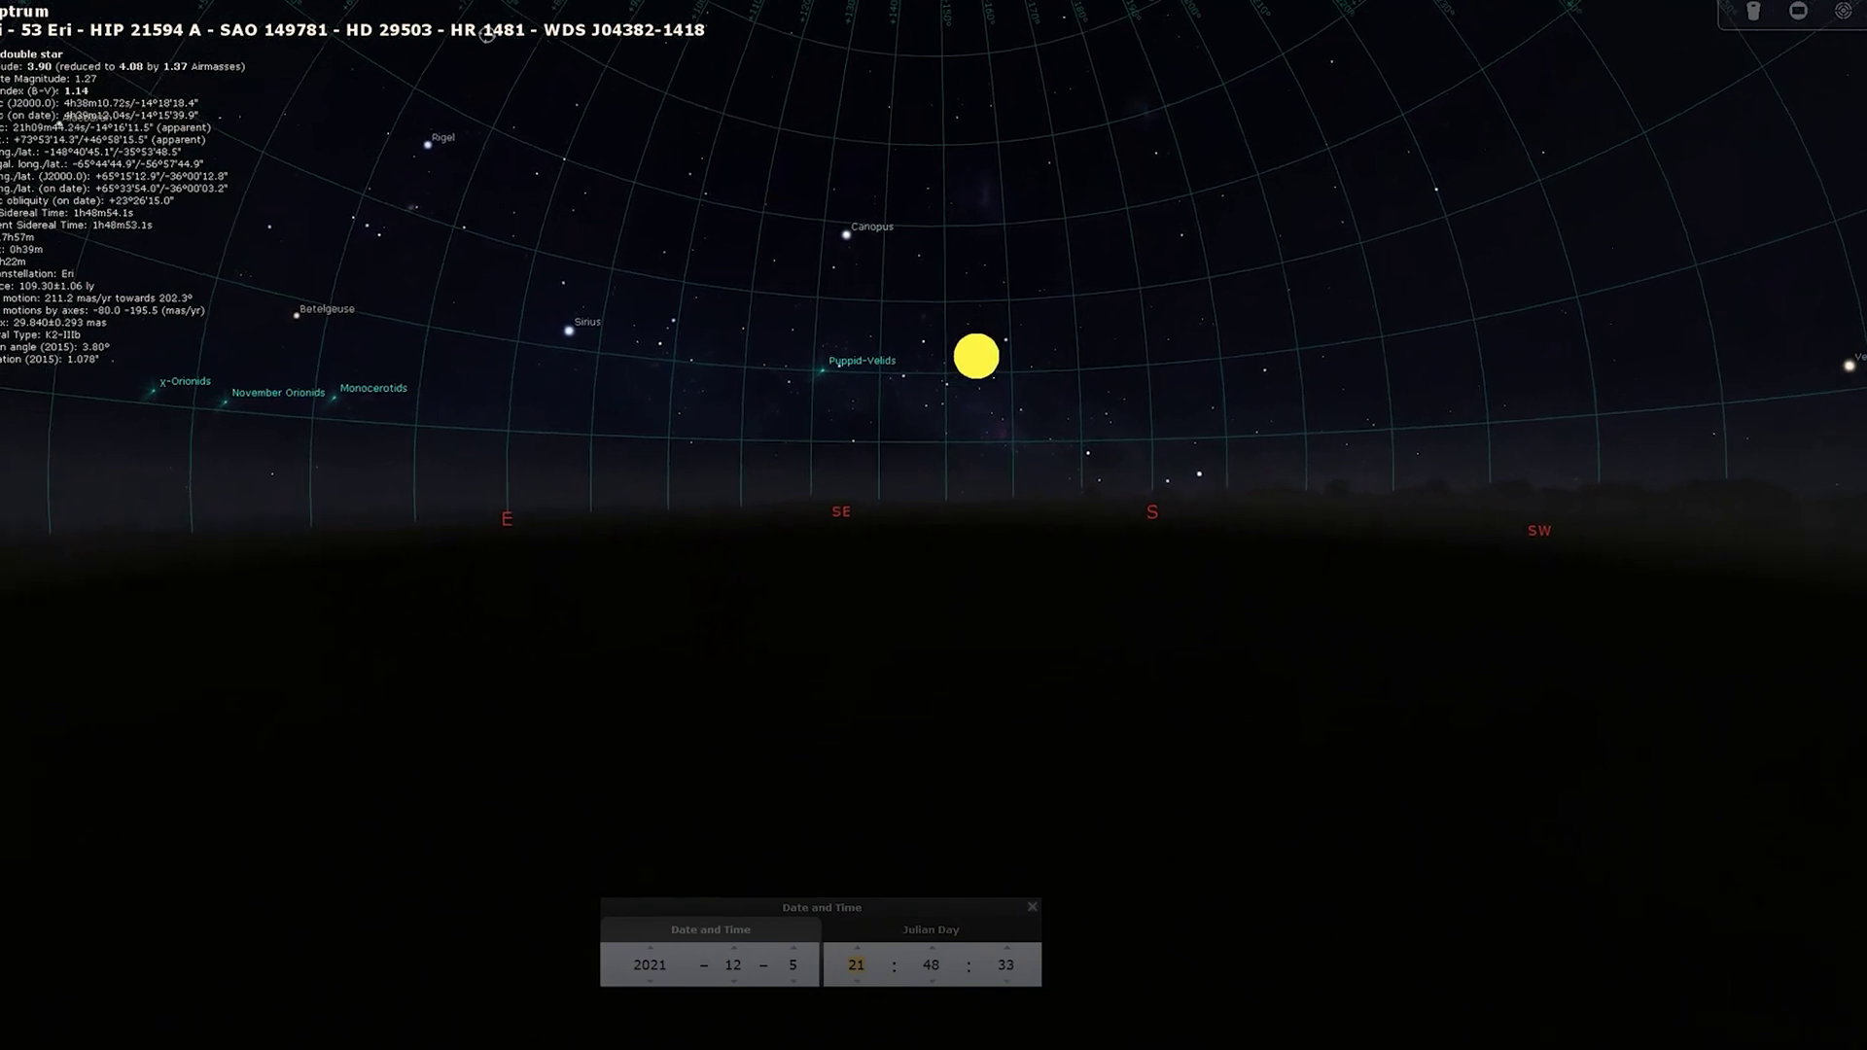
Advance the clock three hours to 00:48 on 6 December
click(858, 949)
click(859, 949)
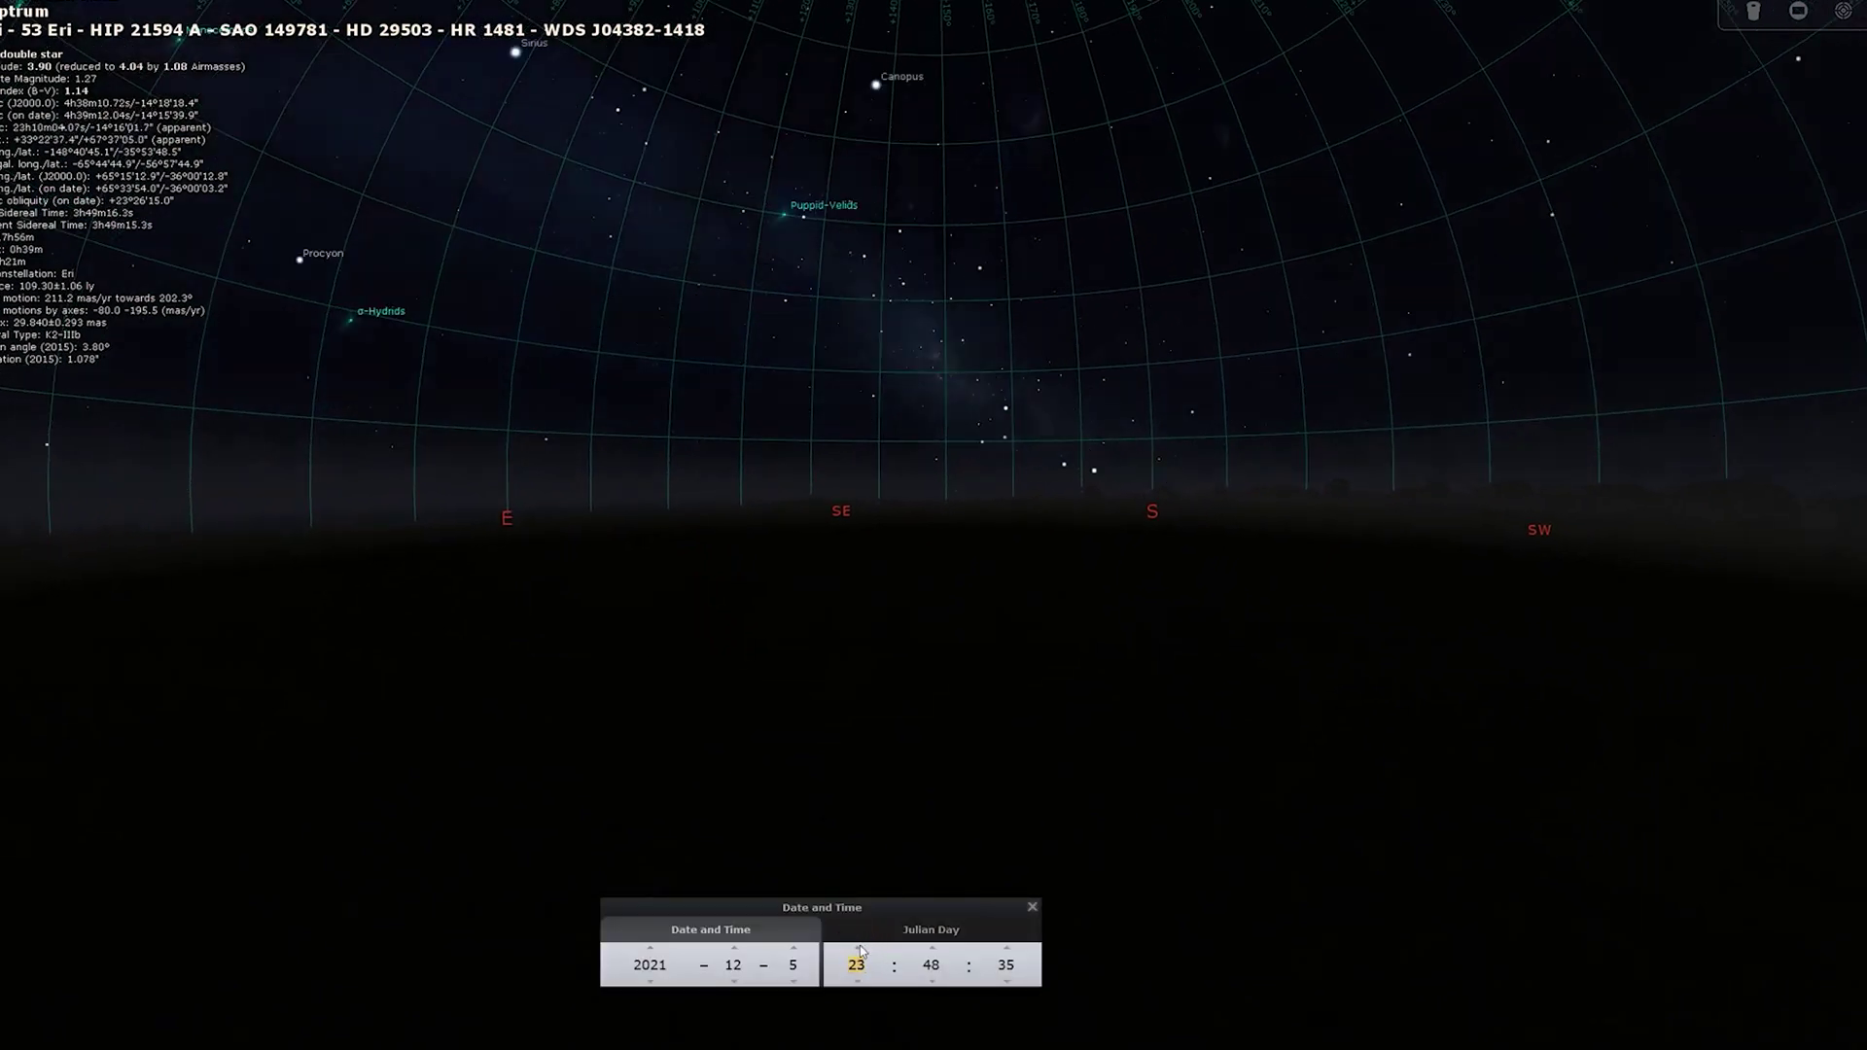
click(859, 949)
Face north-east and east, zoom out, check HIP 19780, then select 34 Eri (Zaurak) as reference
drag(918, 639, 1342, 707)
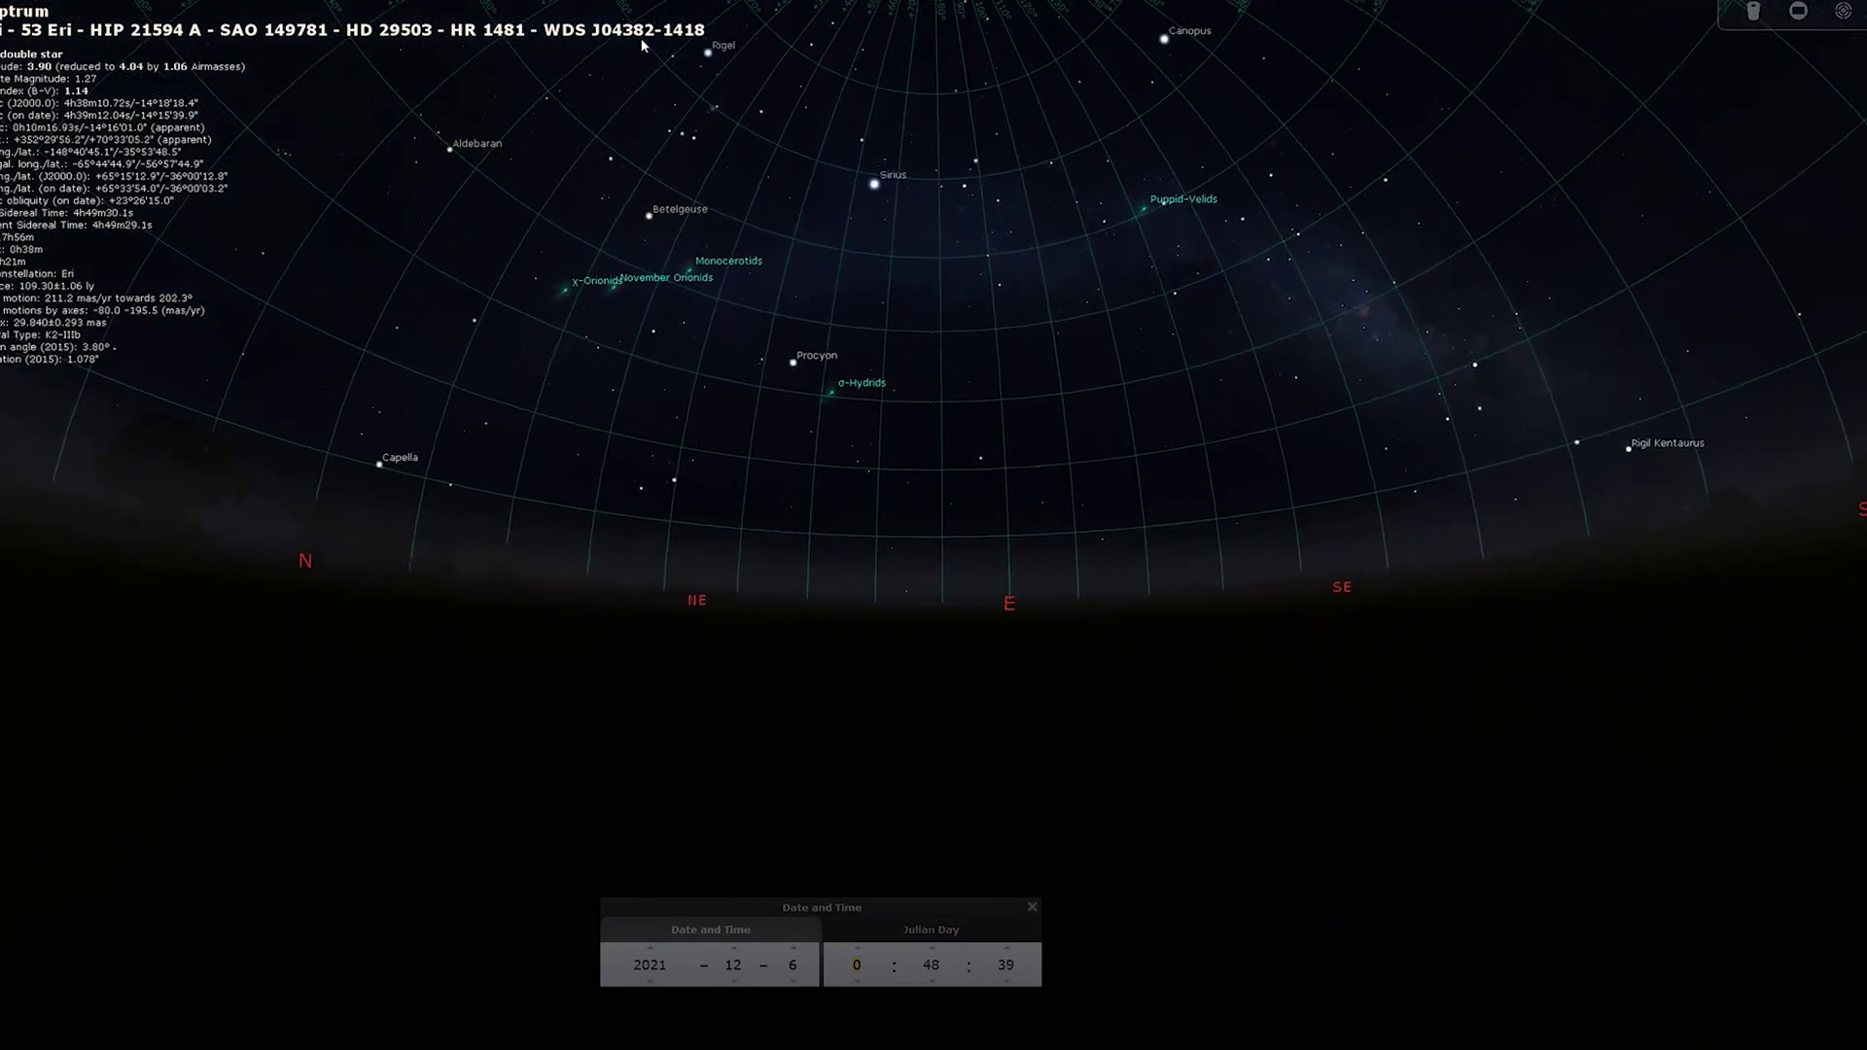
scroll(925, 323, down, 3)
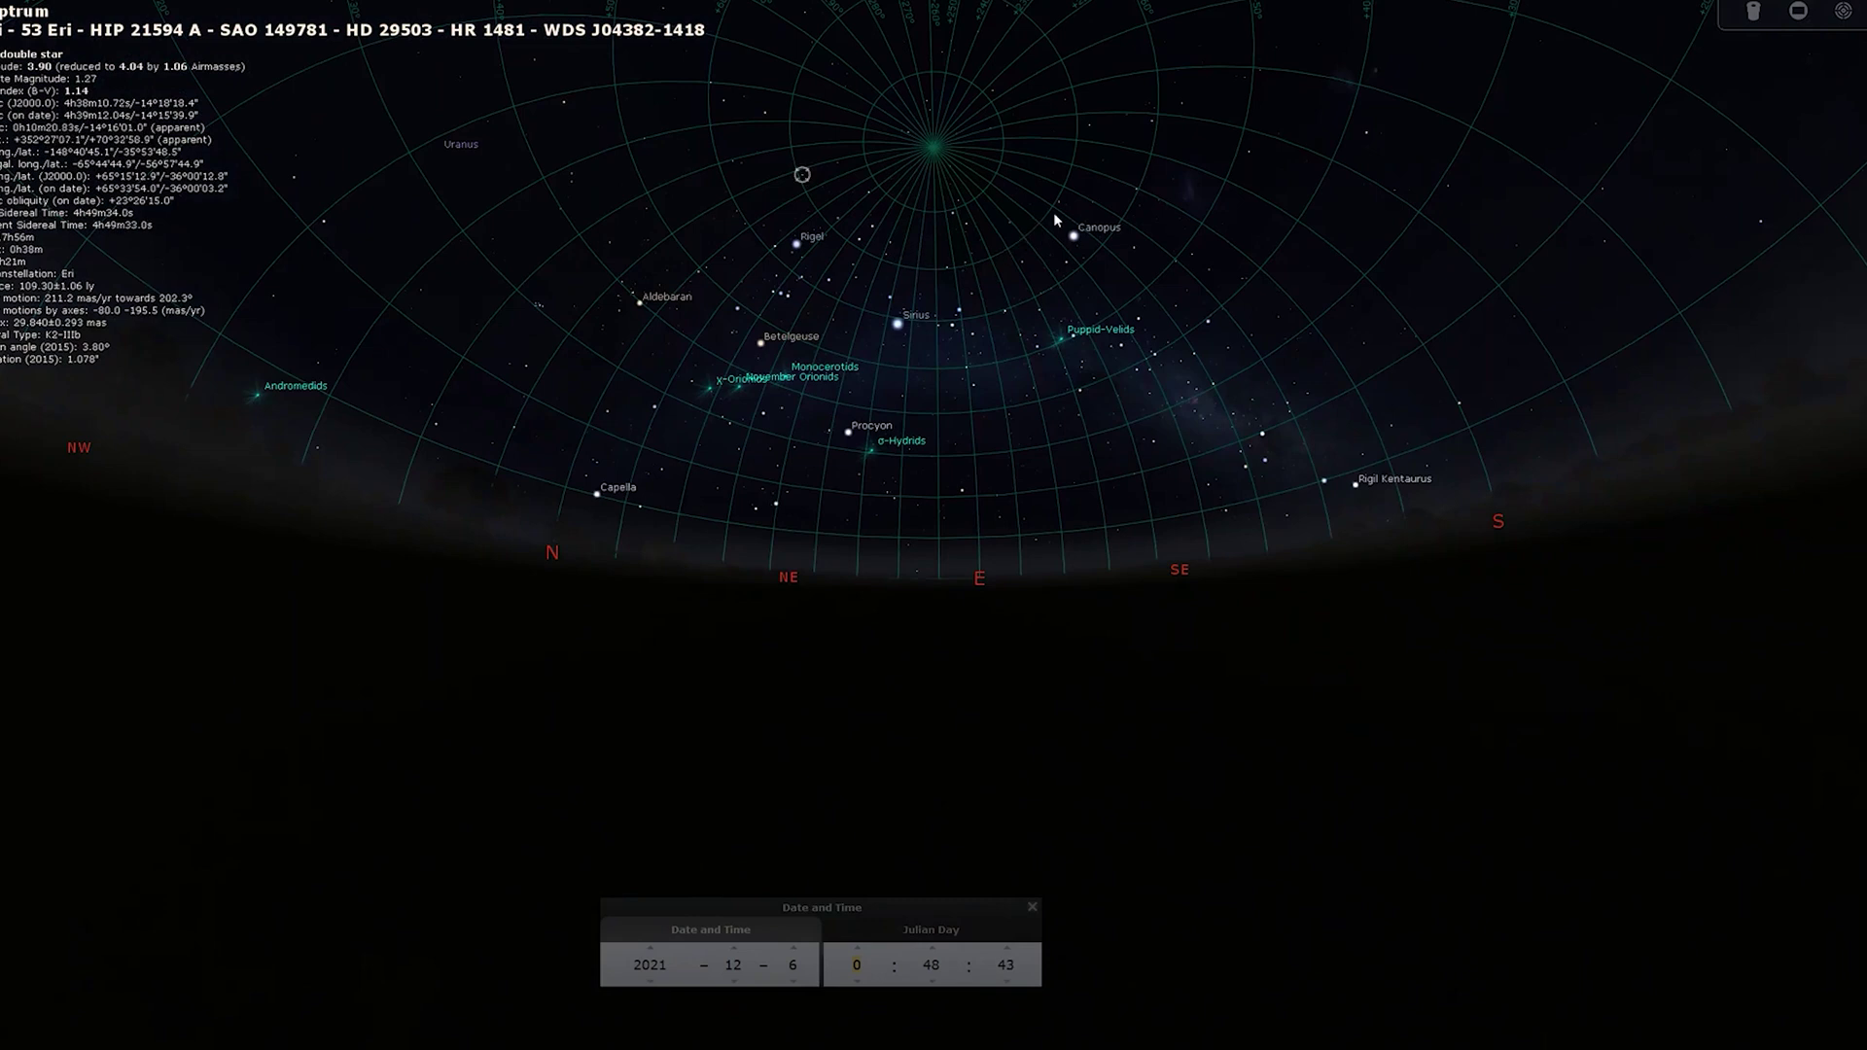
click(1150, 121)
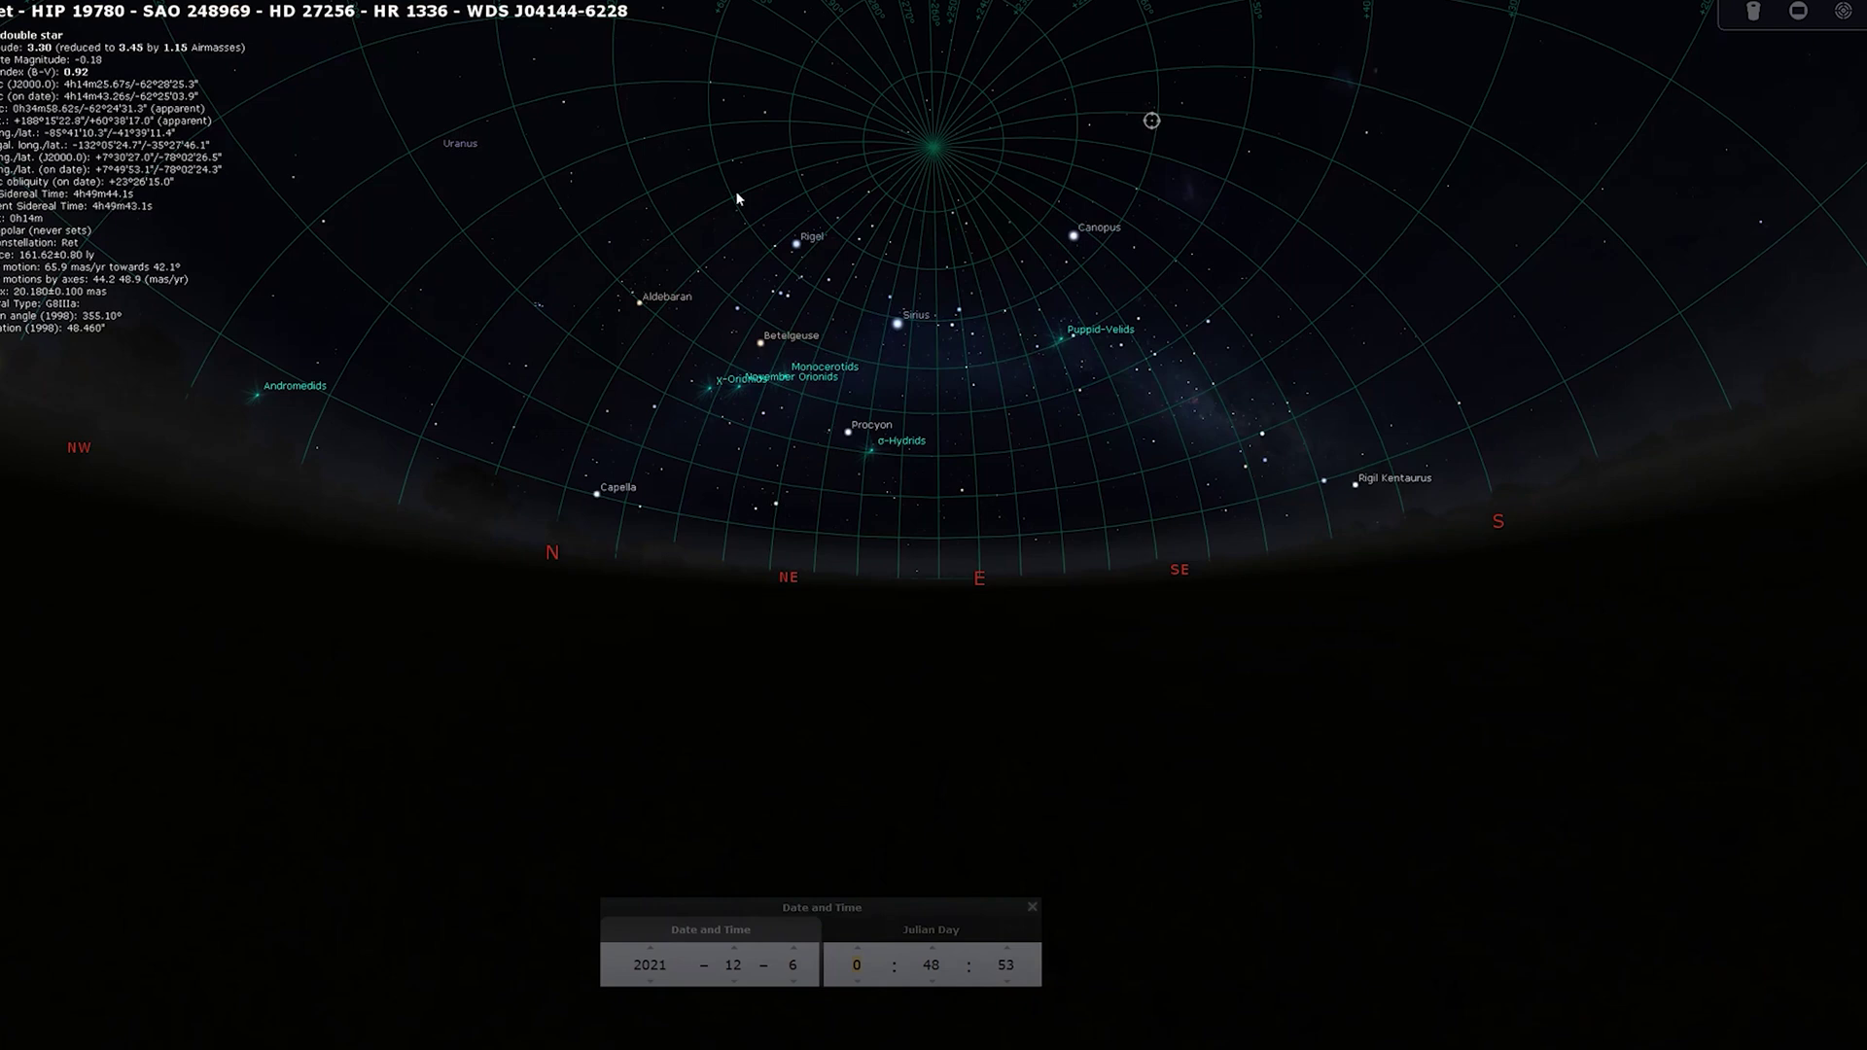
click(765, 112)
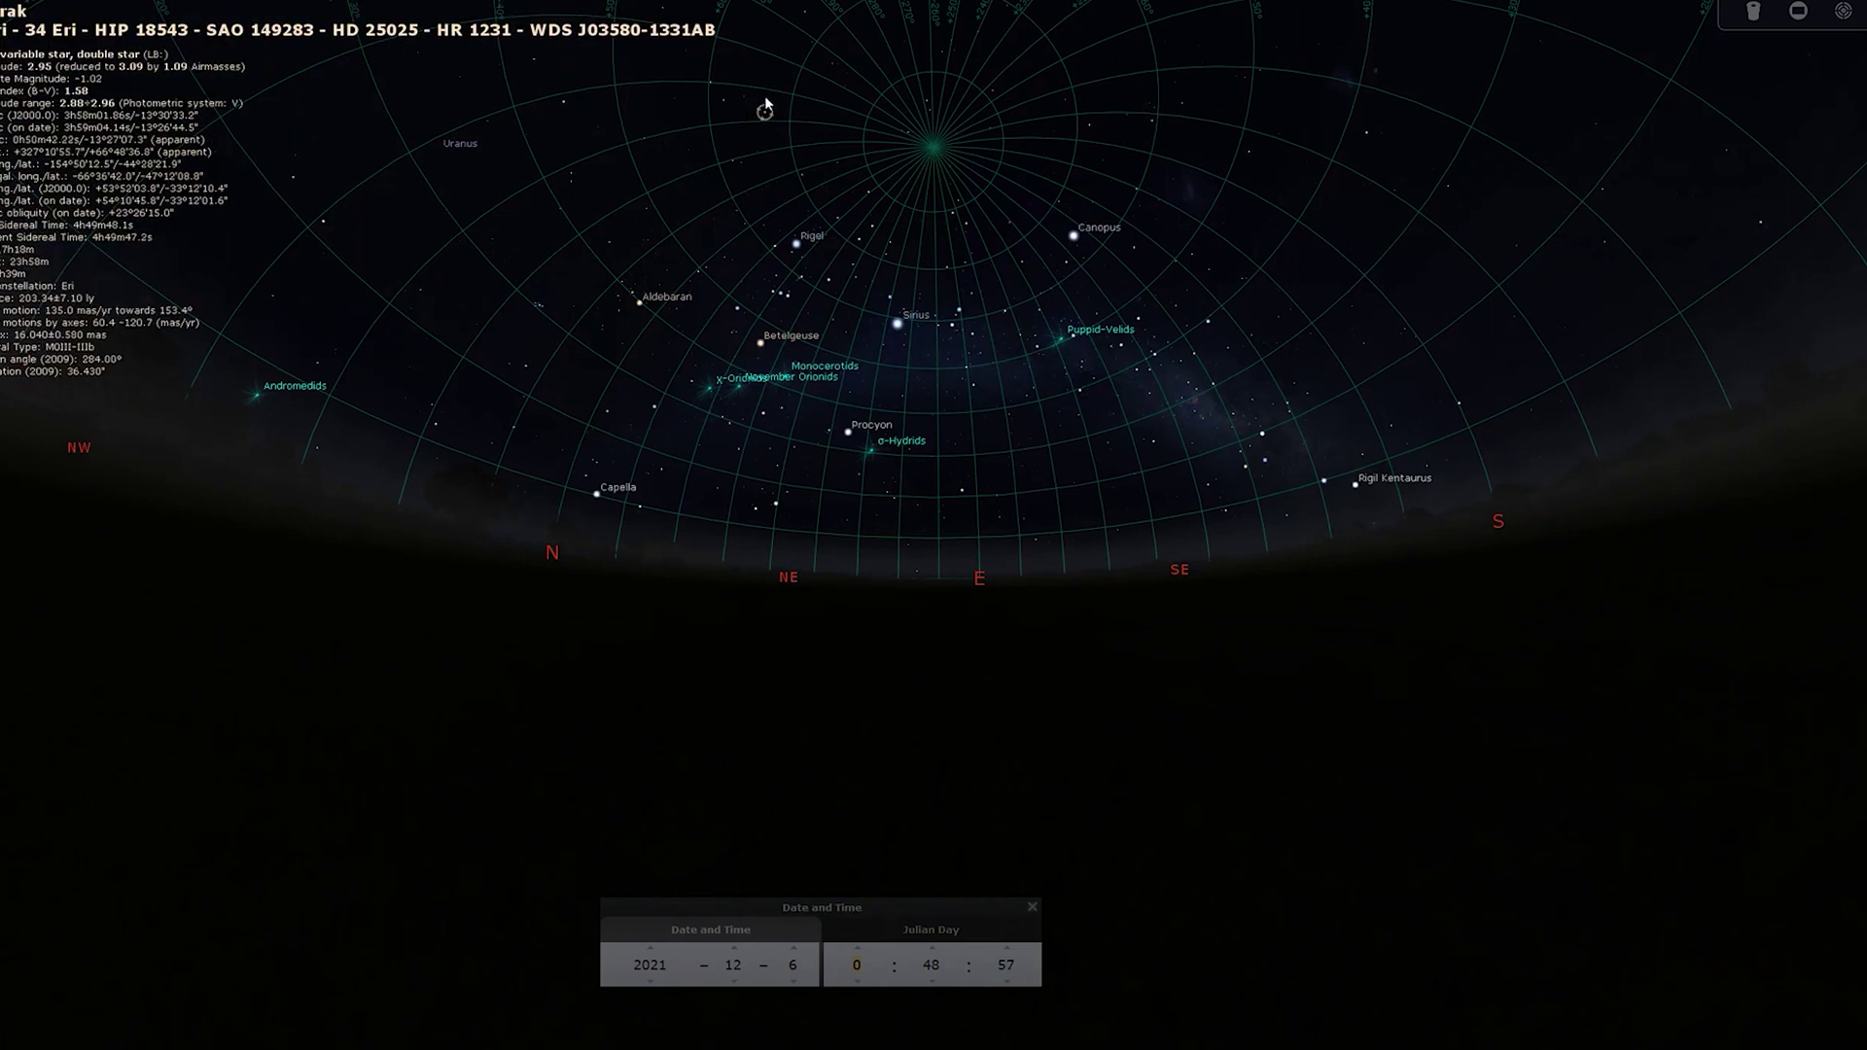